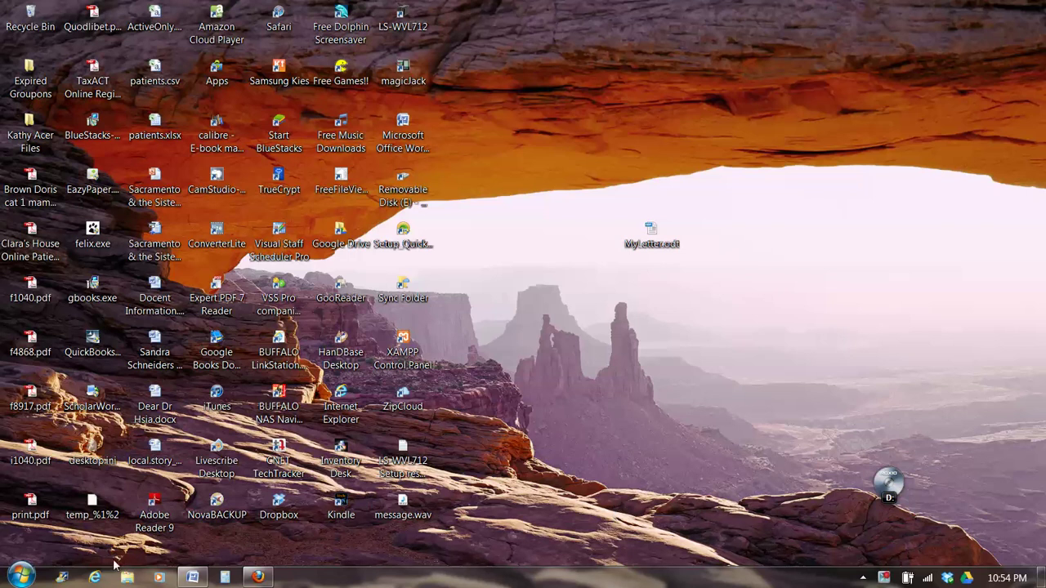
# Launch Internet Explorer and load practicefusion.com from the address bar
pyautogui.click(94, 577)
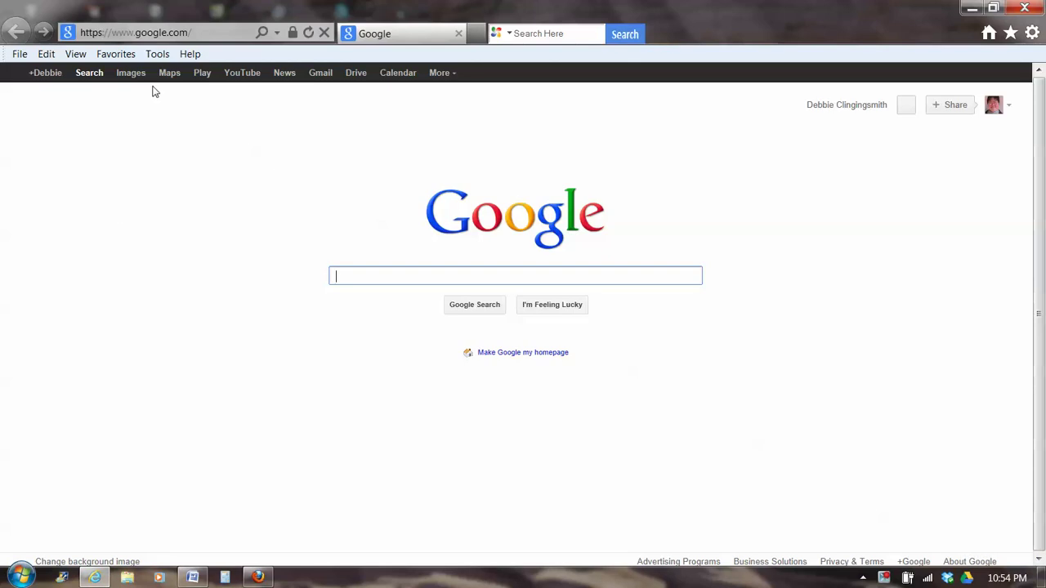
pyautogui.click(165, 33)
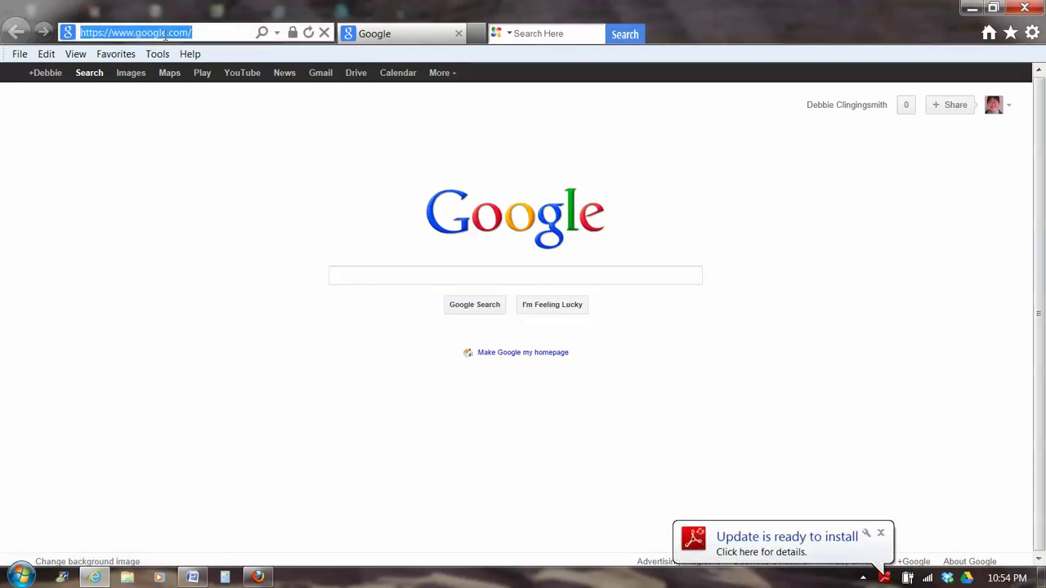
pyautogui.write('pra')
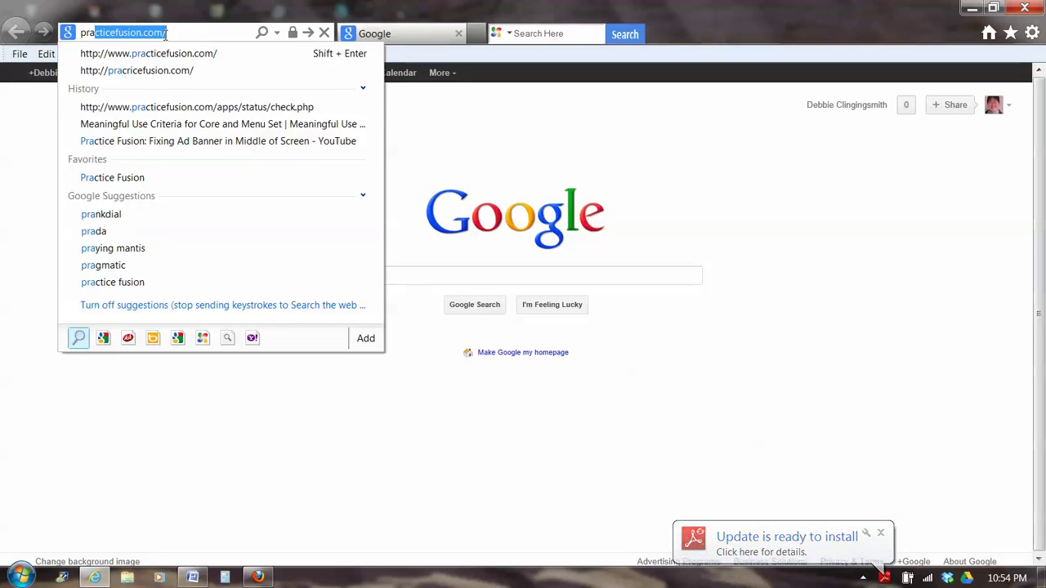
pyautogui.write('ctic')
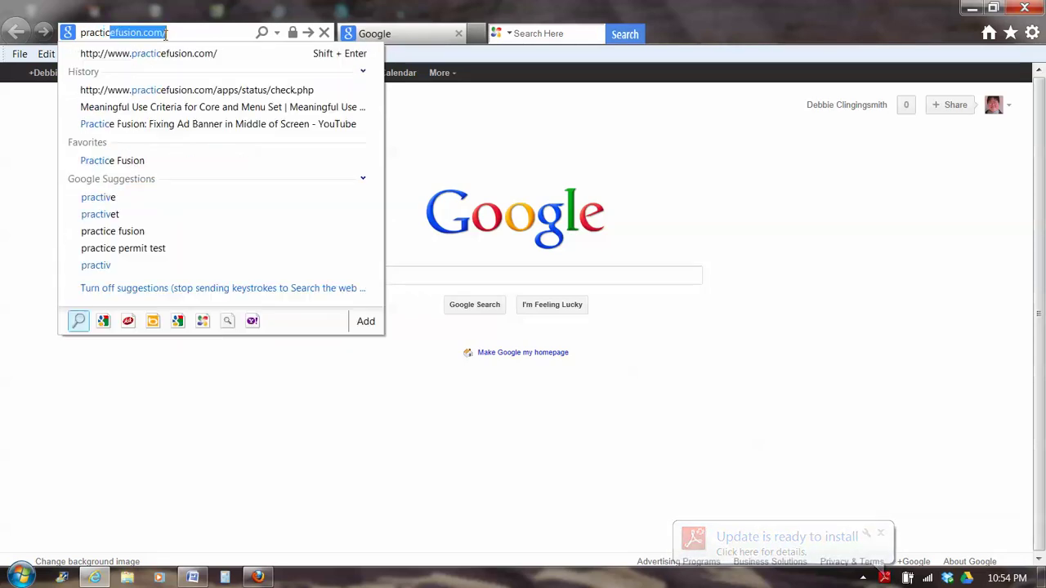
pyautogui.write('efusion')
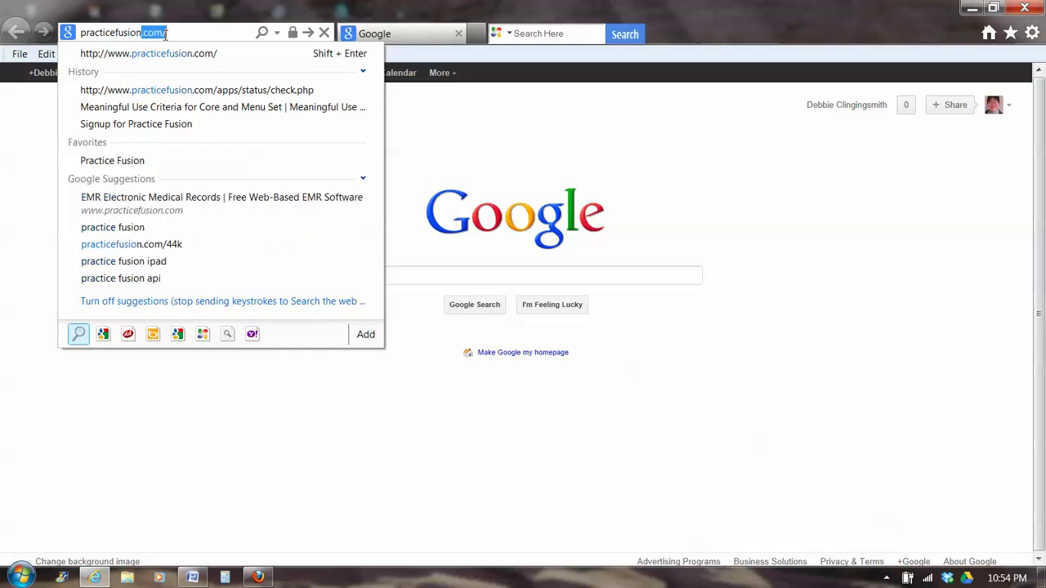
pyautogui.write('.com/')
pyautogui.press('Return')
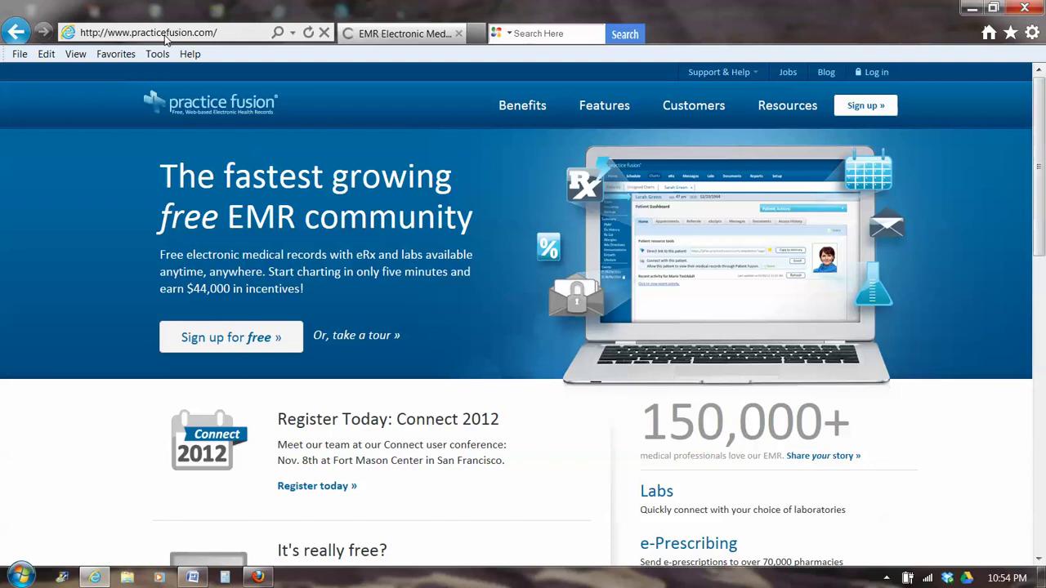
# Log in to Practice Fusion with the account password in the maximized sign-in window
pyautogui.click(863, 76)
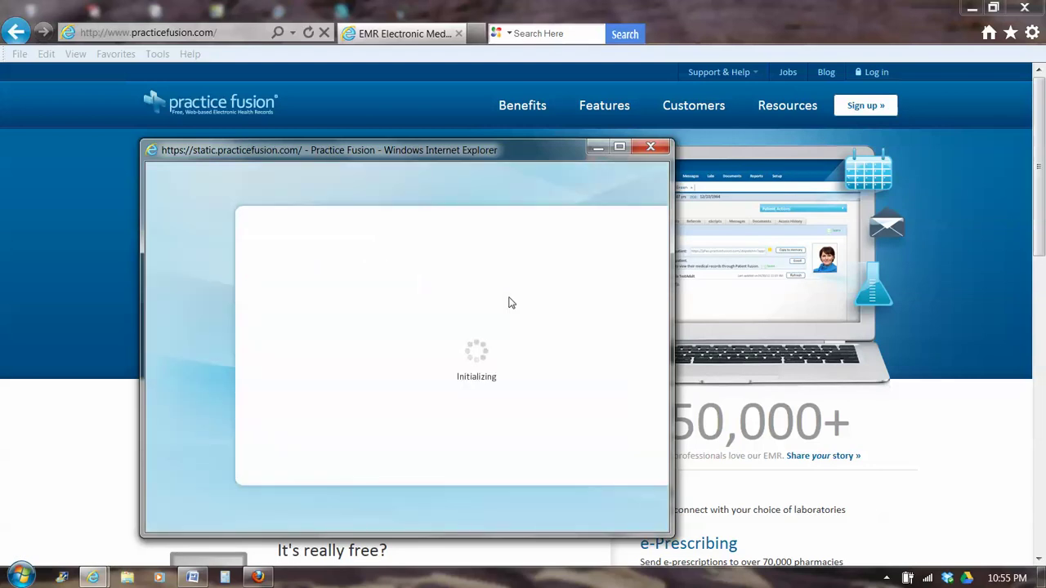
pyautogui.click(620, 148)
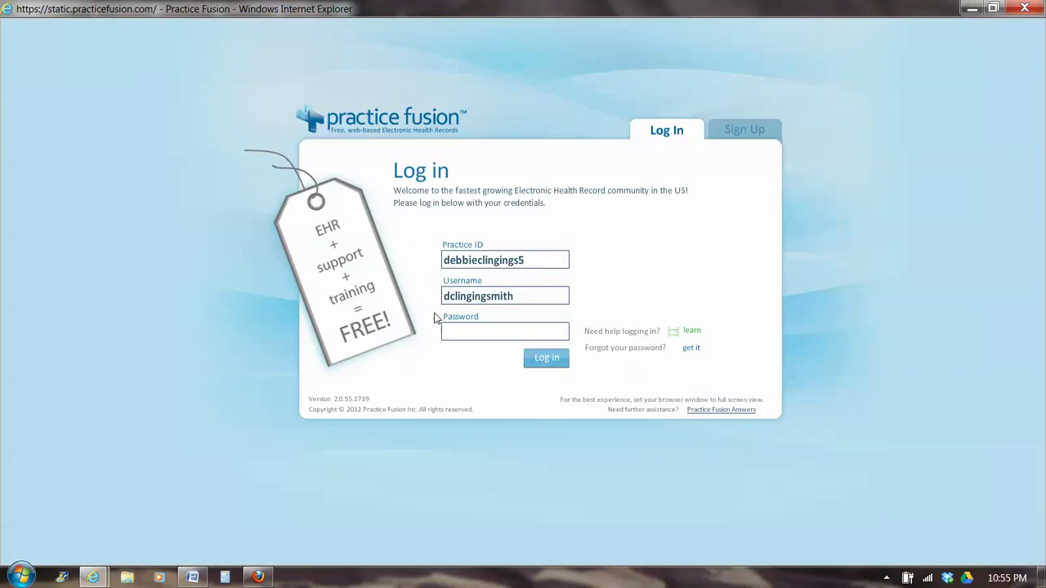
pyautogui.click(458, 330)
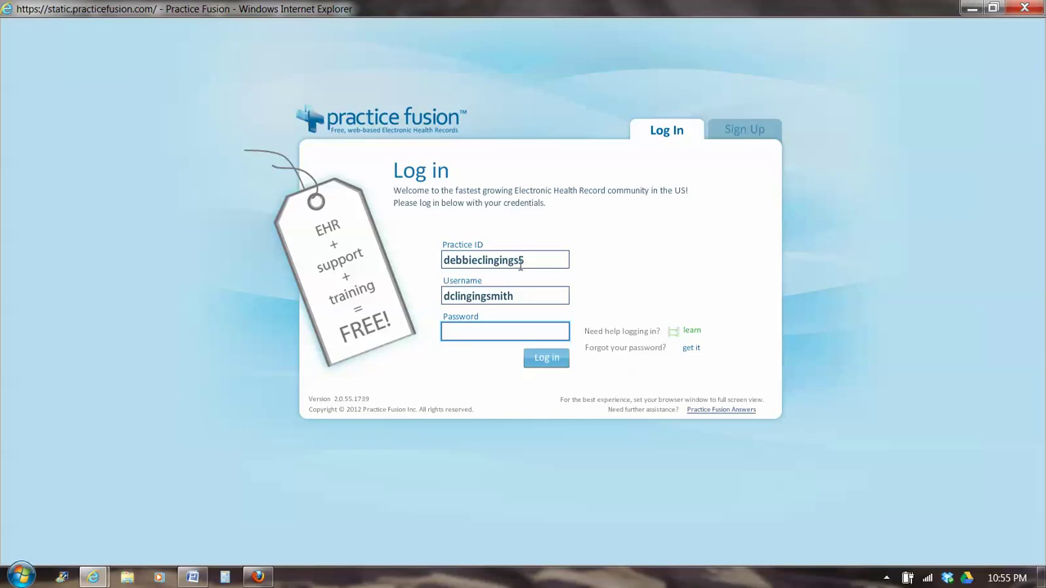
pyautogui.moveTo(526, 261); pyautogui.dragTo(443, 261)
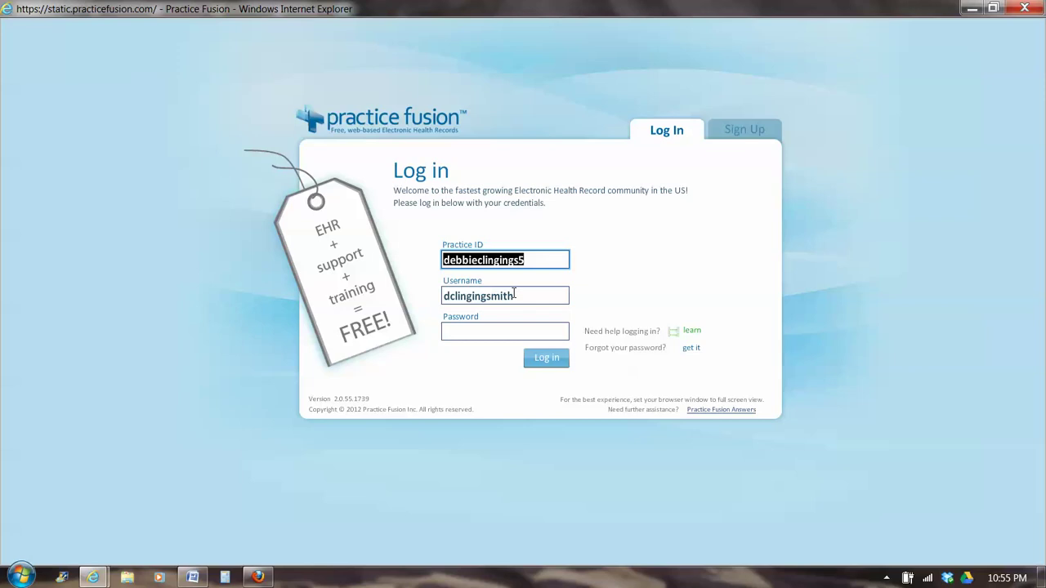
pyautogui.click(488, 329)
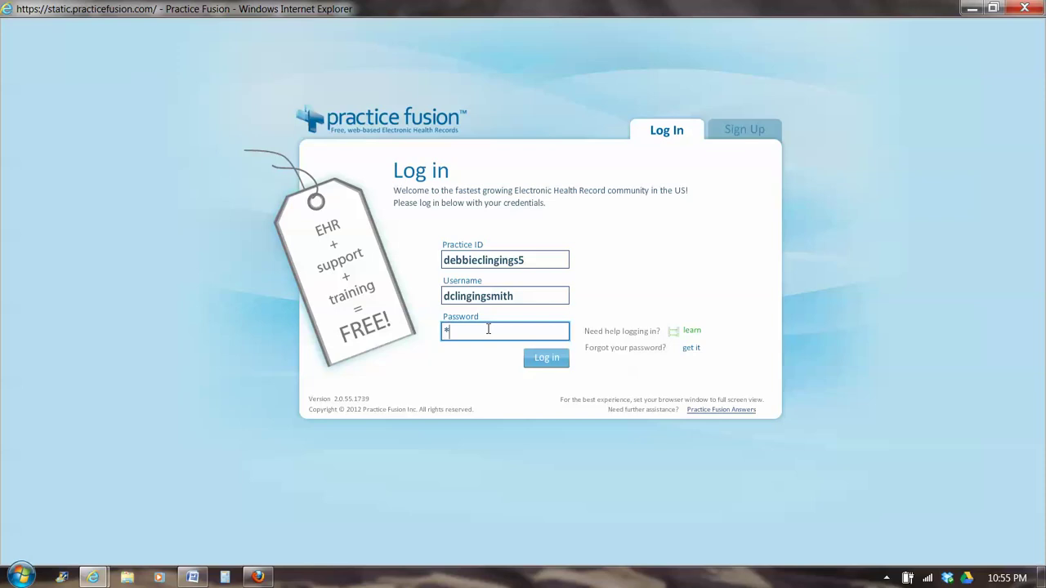
pyautogui.press('Return')
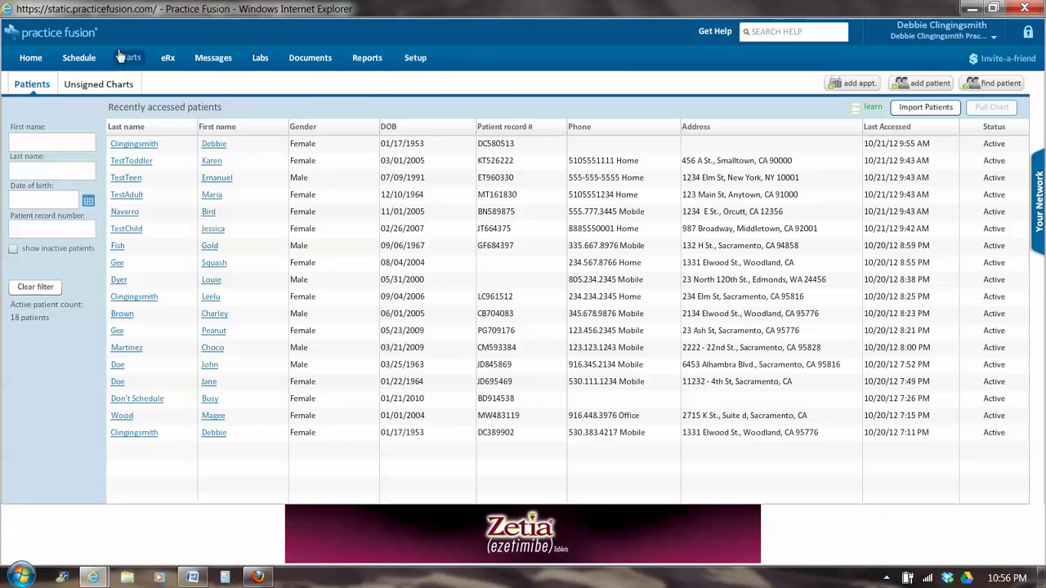
pyautogui.click(30, 58)
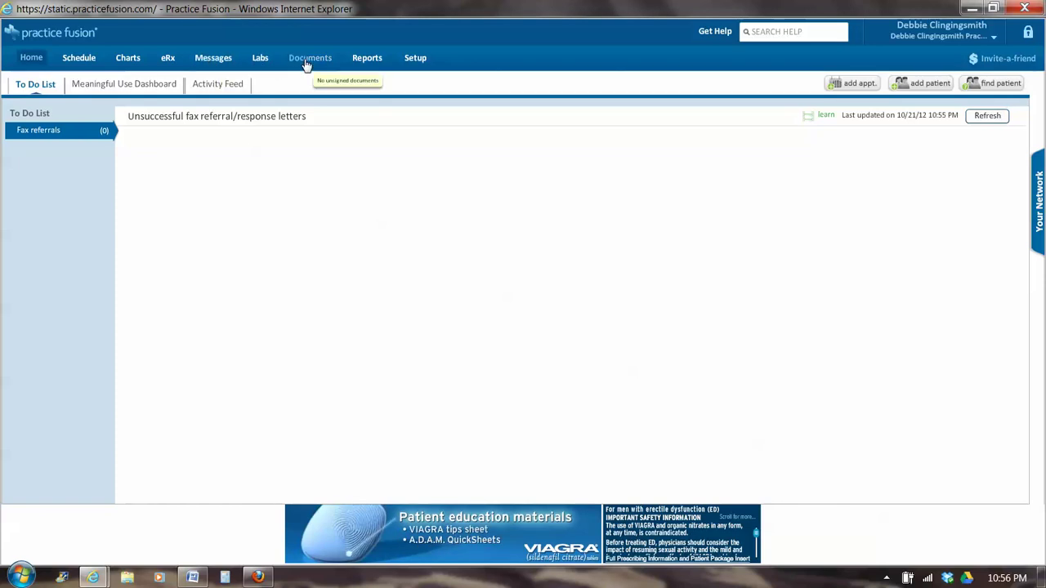
pyautogui.click(128, 59)
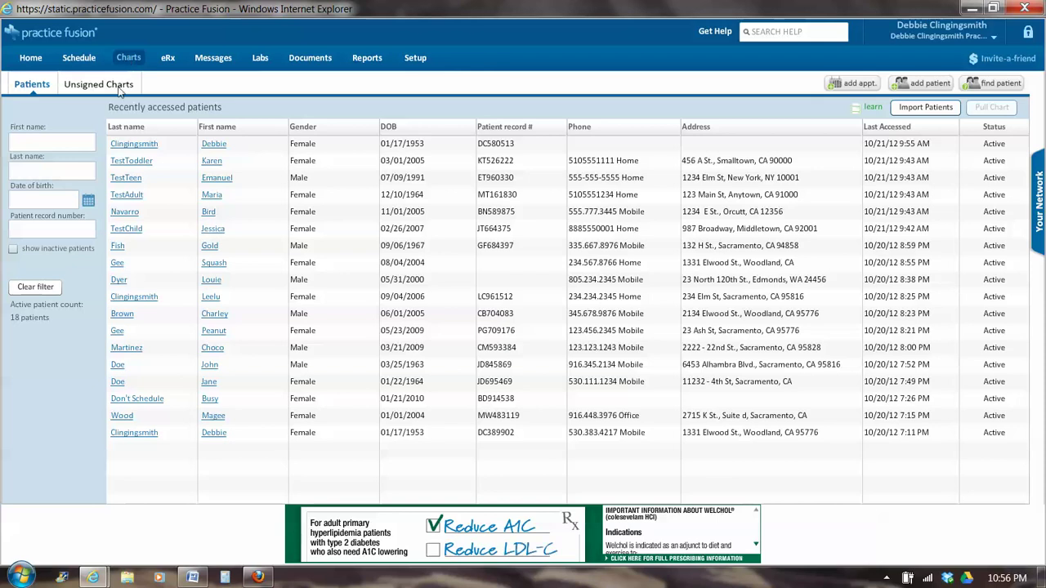
# Open five patient charts, including TestChild, from the recently accessed list, returning to the list between them
pyautogui.click(134, 144)
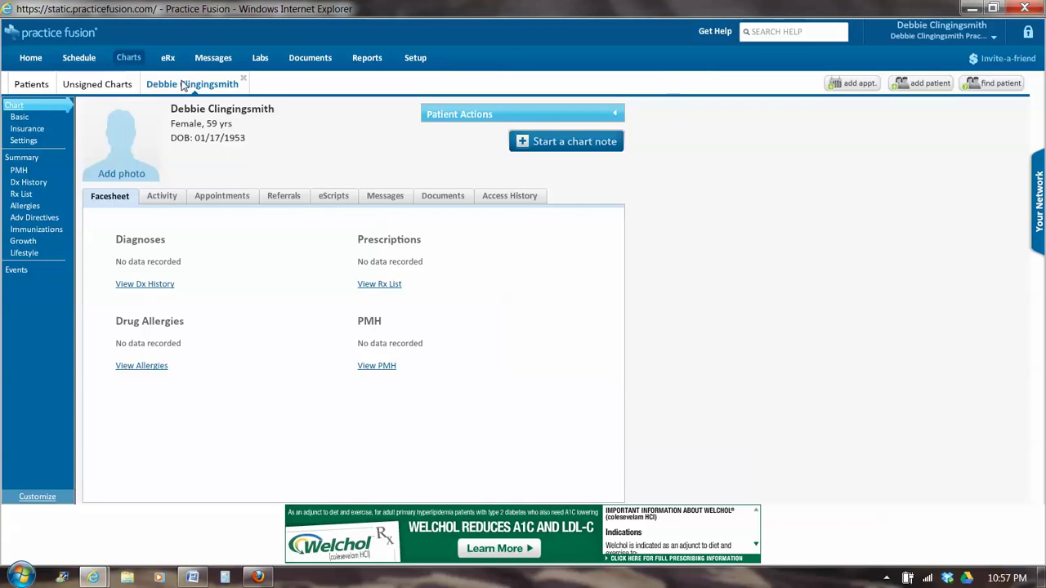
pyautogui.click(31, 85)
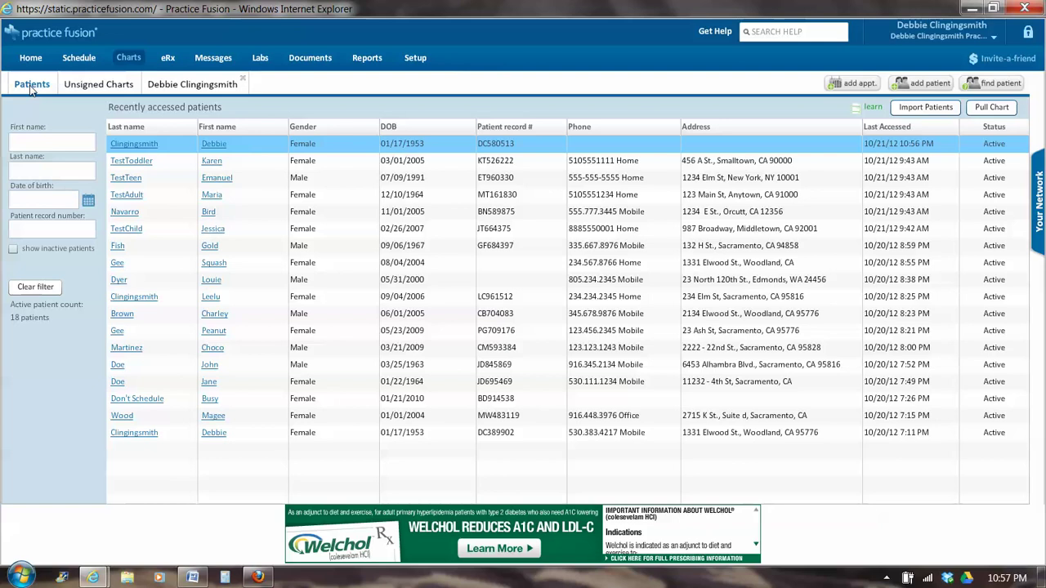
pyautogui.click(120, 234)
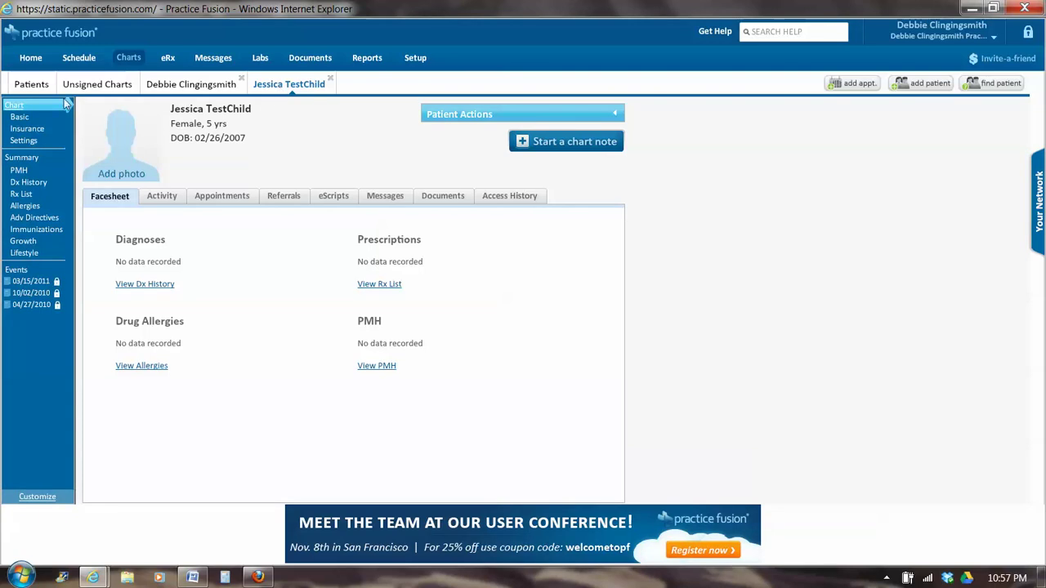
pyautogui.click(27, 86)
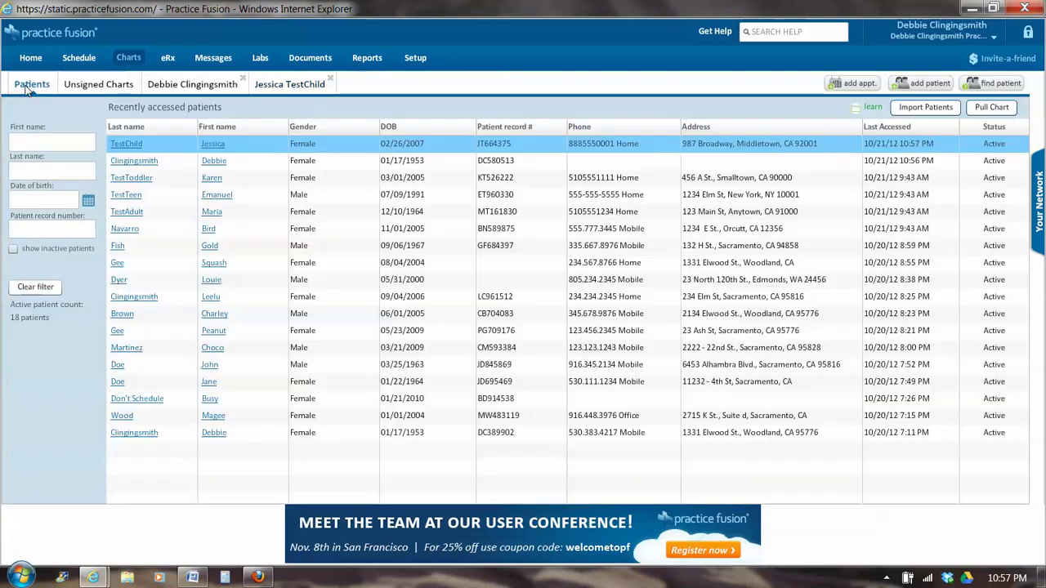
pyautogui.click(125, 299)
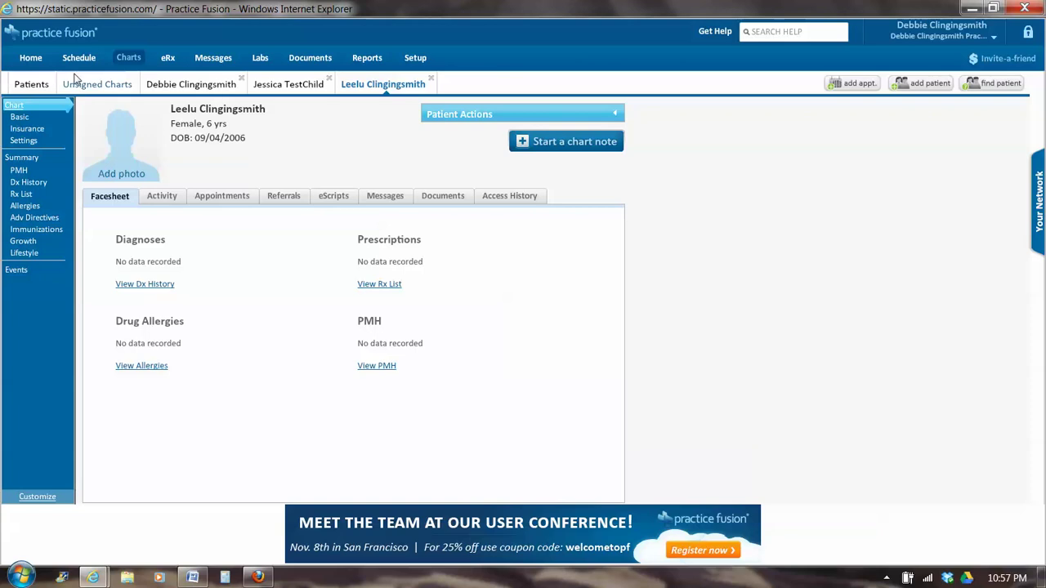
pyautogui.click(31, 85)
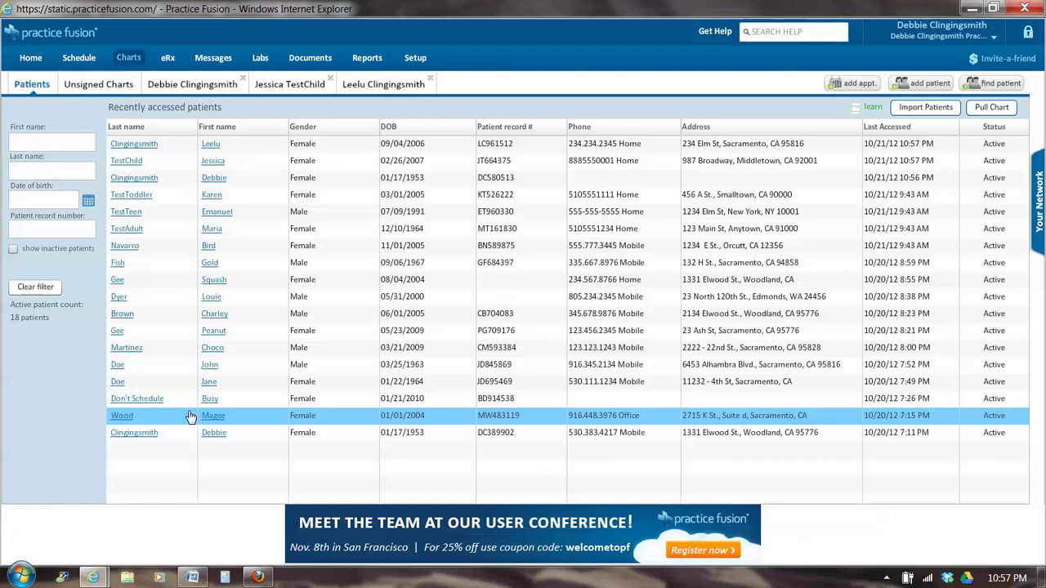
pyautogui.click(133, 419)
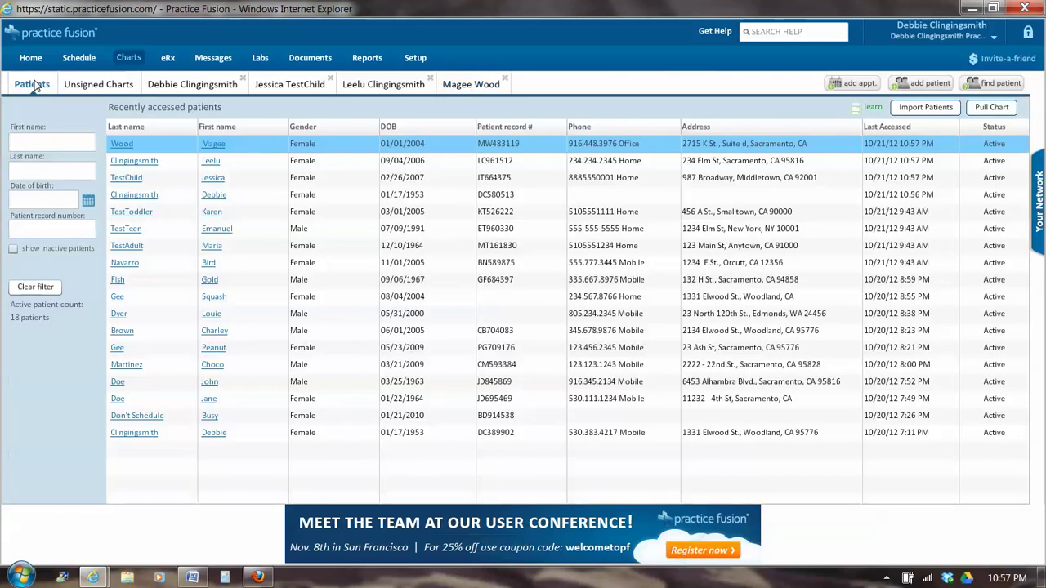
pyautogui.click(149, 264)
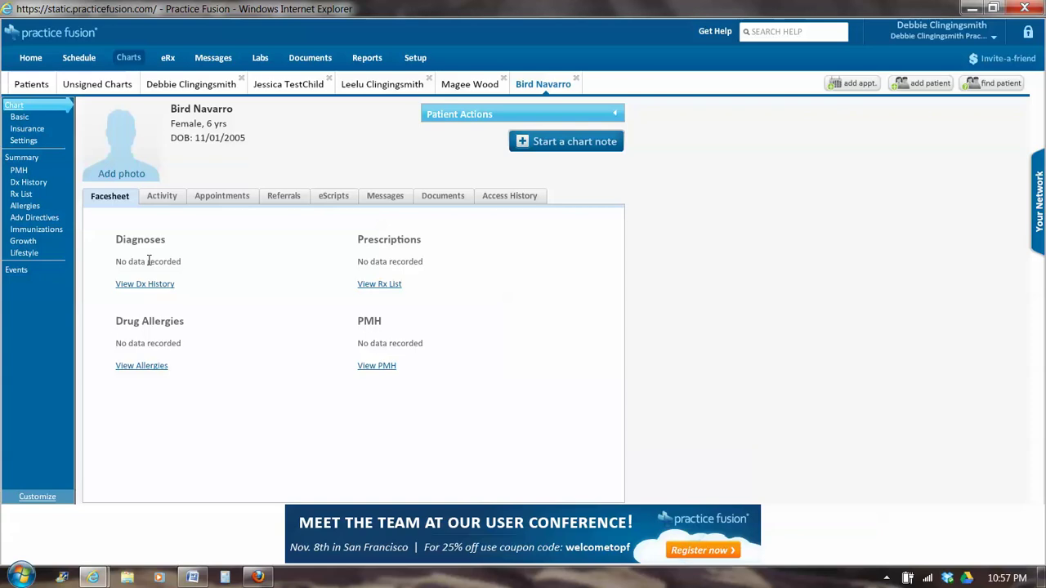
# Trigger the five-chart limit warning, then close all five open patient chart tabs
pyautogui.click(36, 91)
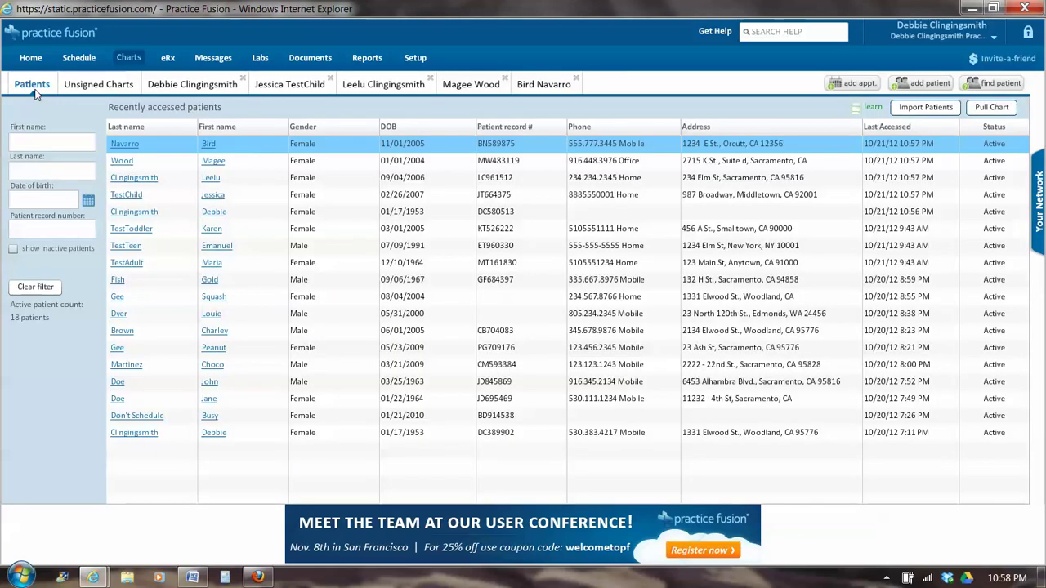
pyautogui.click(214, 254)
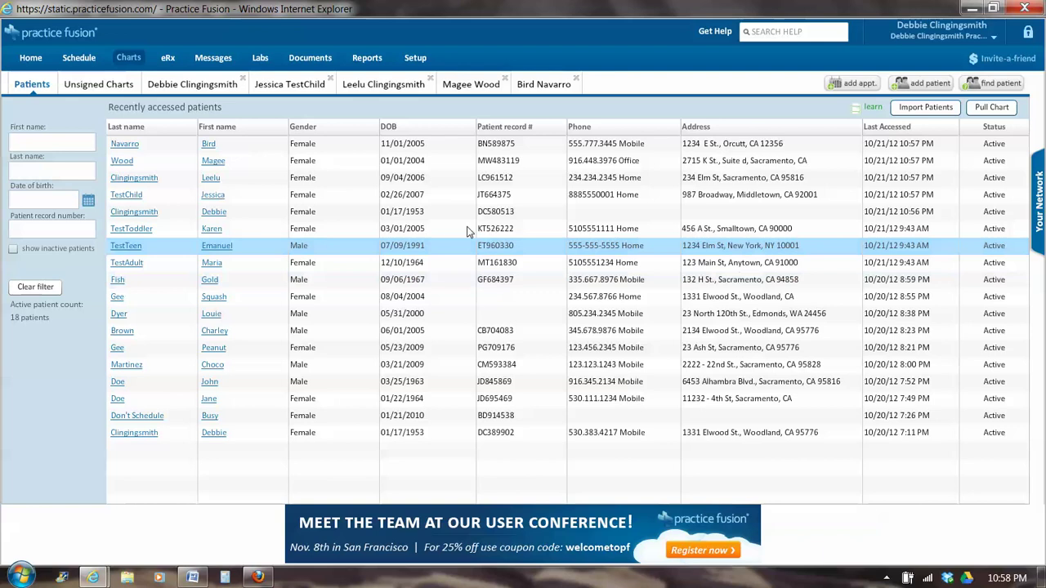
pyautogui.click(575, 81)
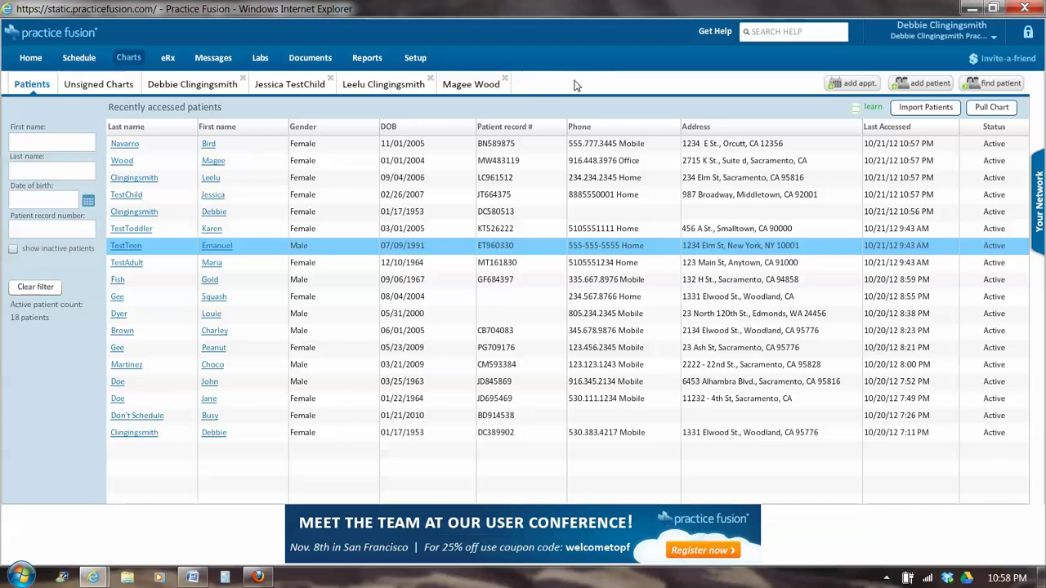
pyautogui.click(505, 81)
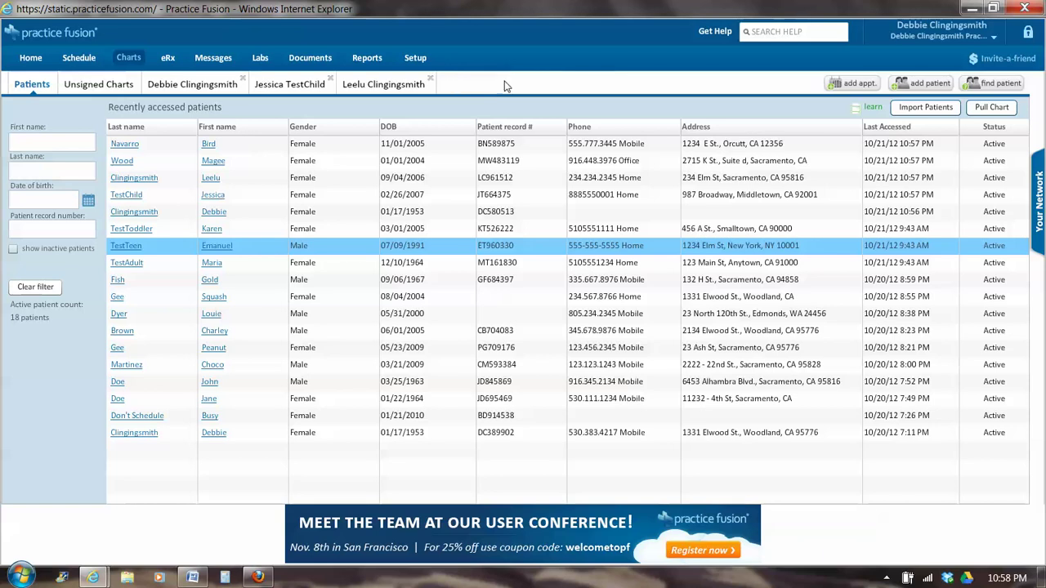
pyautogui.click(430, 81)
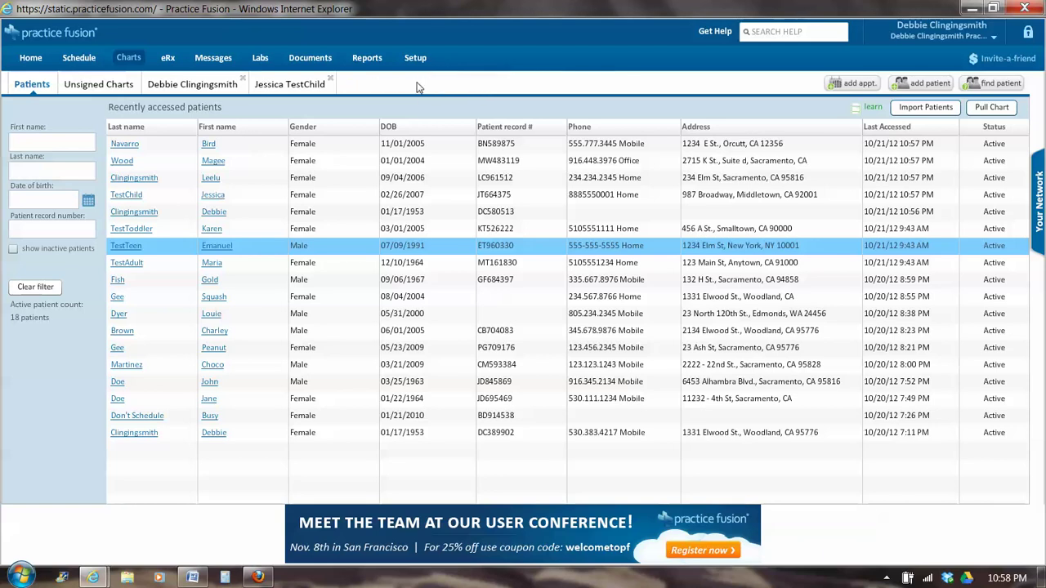
pyautogui.click(331, 80)
pyautogui.click(242, 82)
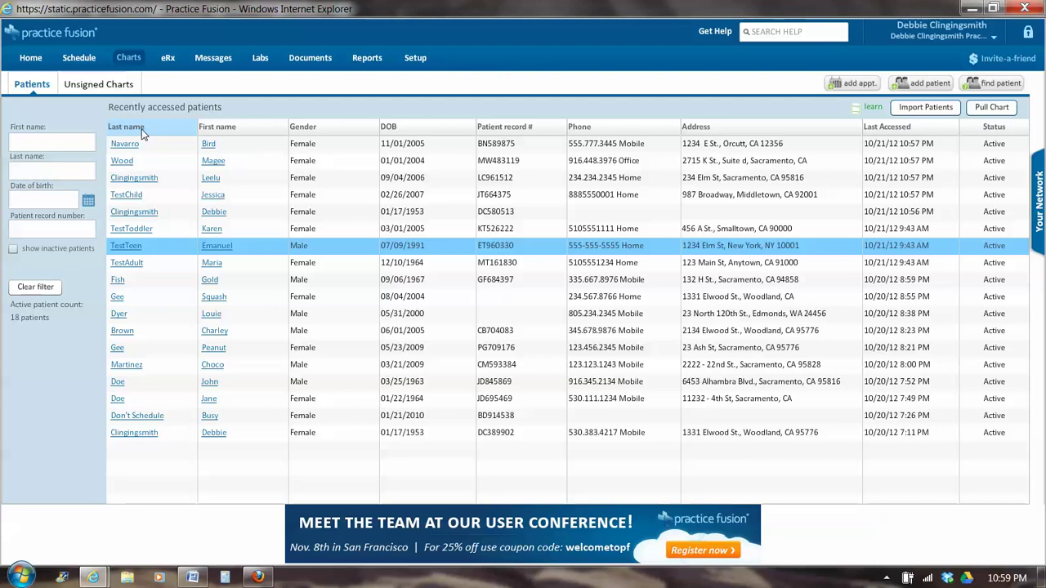
# Sort by last and first name both ways, then gender, DOB, record number and address
pyautogui.click(143, 134)
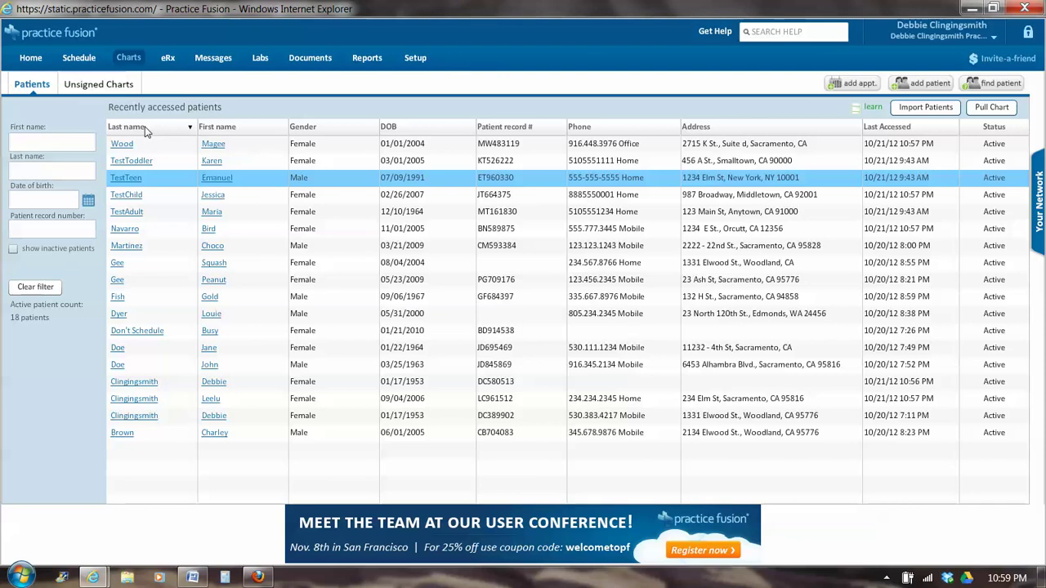
pyautogui.click(145, 132)
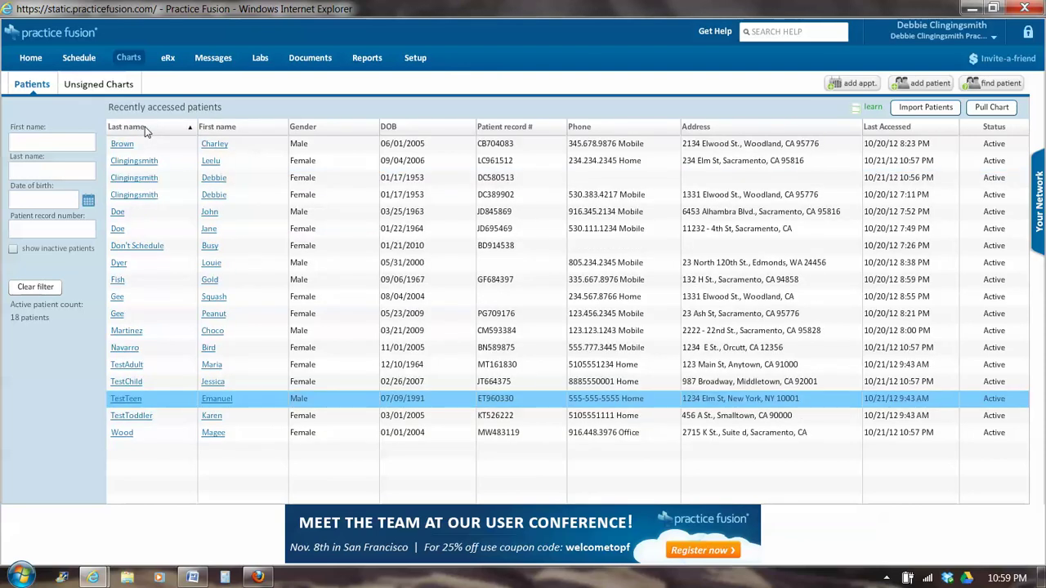
pyautogui.click(211, 131)
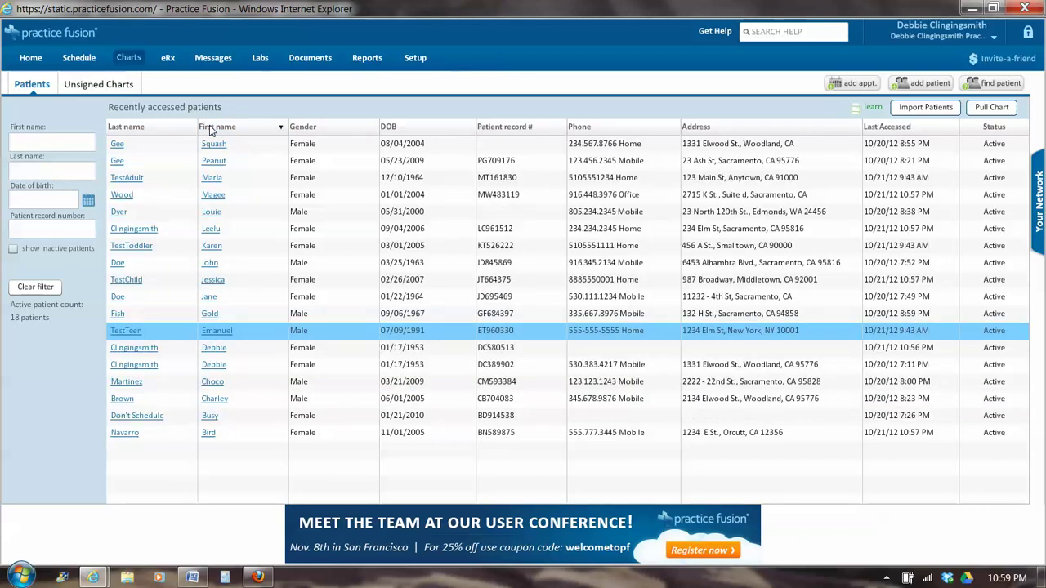
pyautogui.click(211, 131)
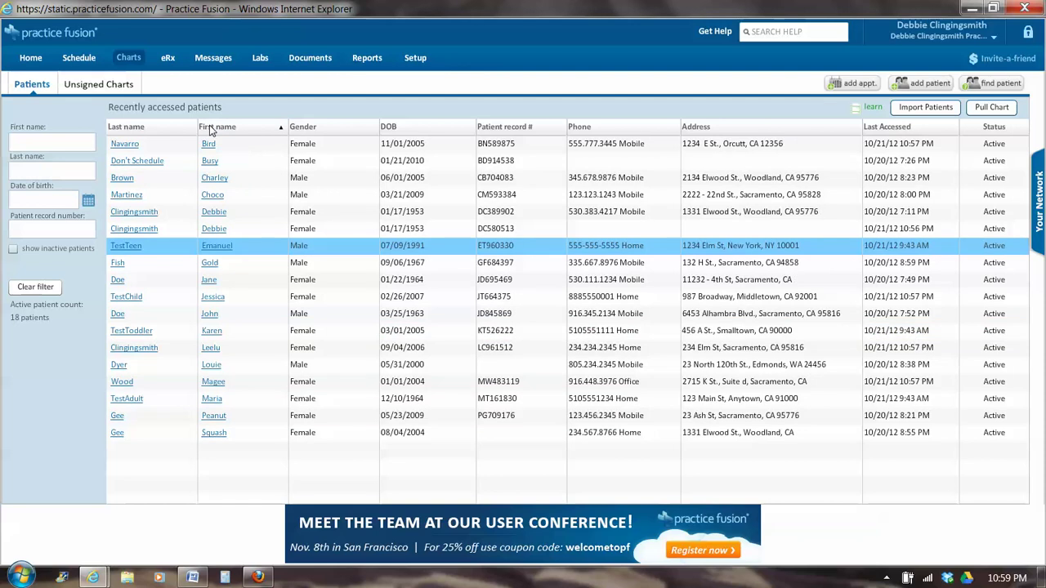
pyautogui.click(300, 127)
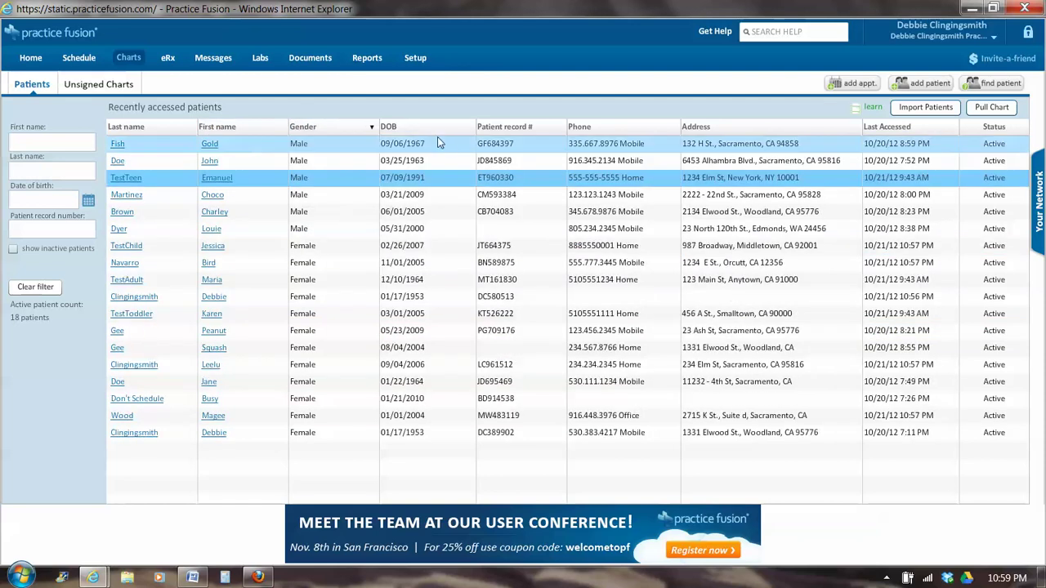
pyautogui.click(400, 130)
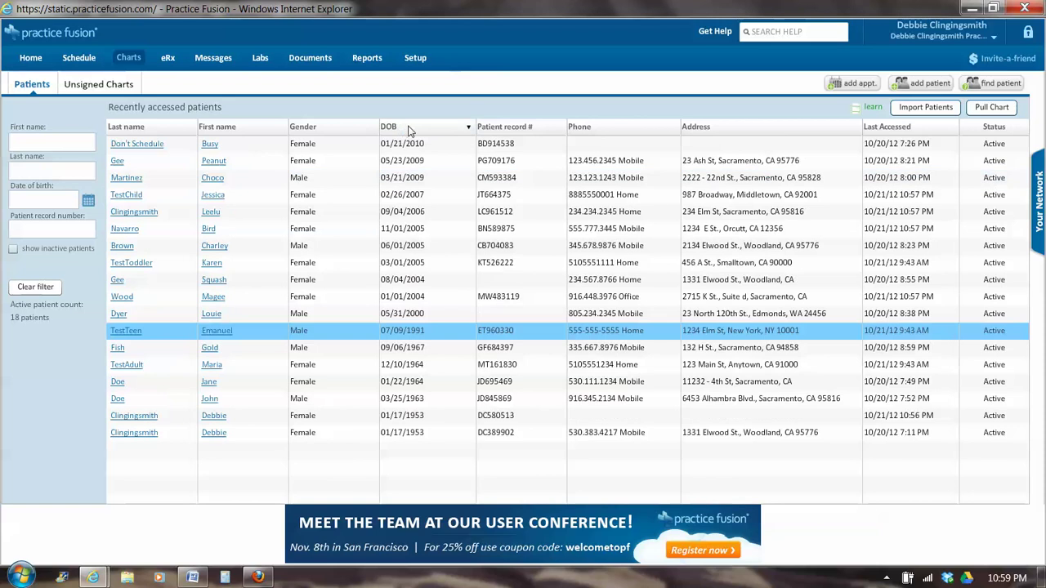
pyautogui.click(524, 129)
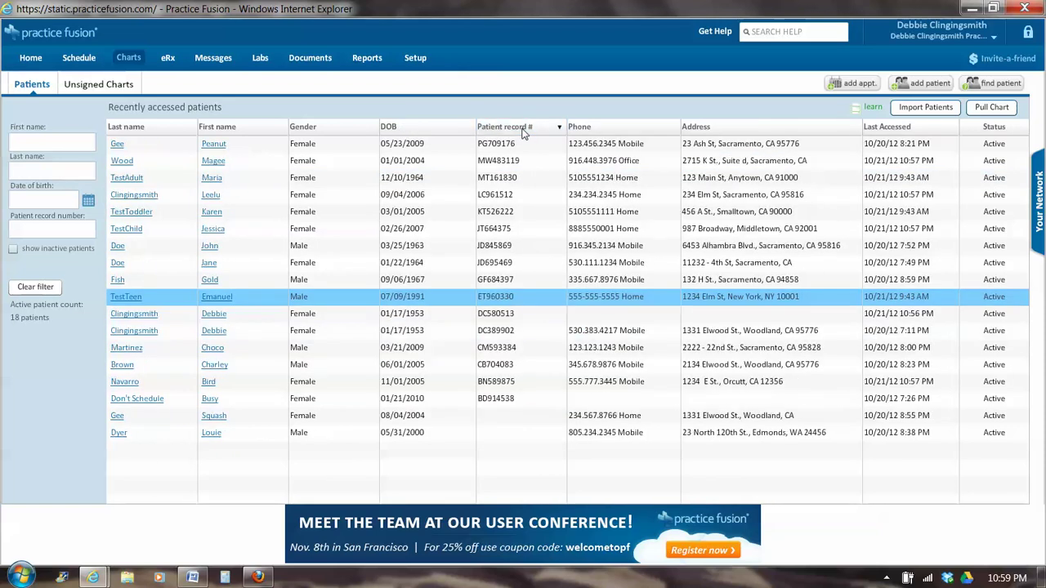
pyautogui.click(738, 129)
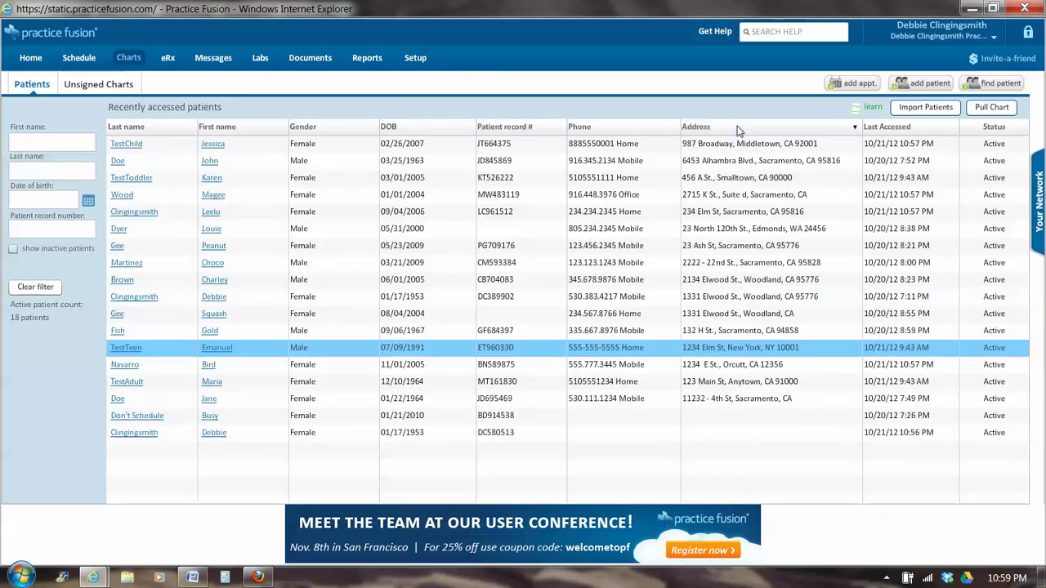
# Sort the patient list by date of birth ascending, starting at 01/17/1953
pyautogui.click(409, 131)
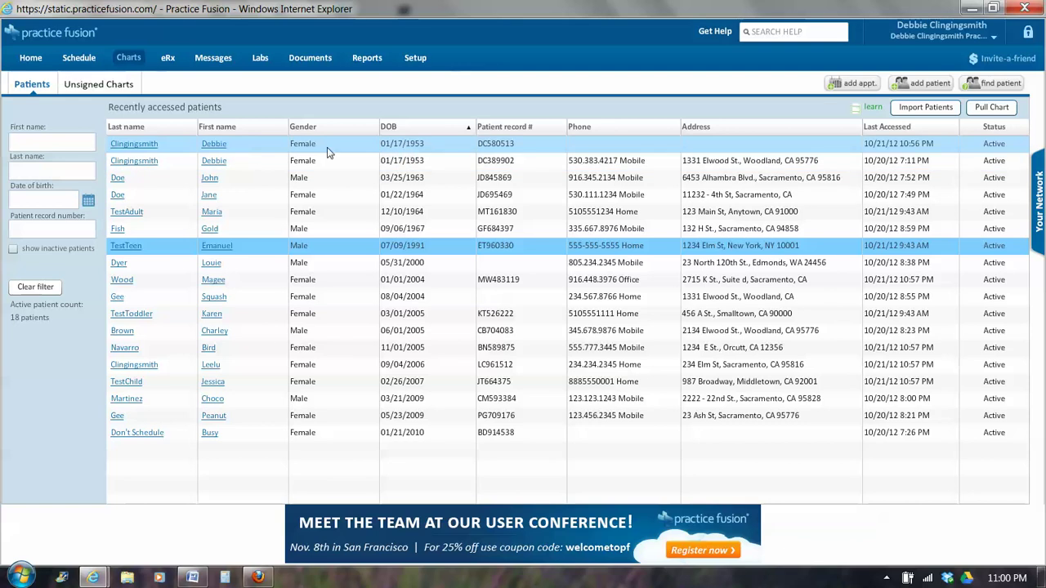
pyautogui.click(48, 139)
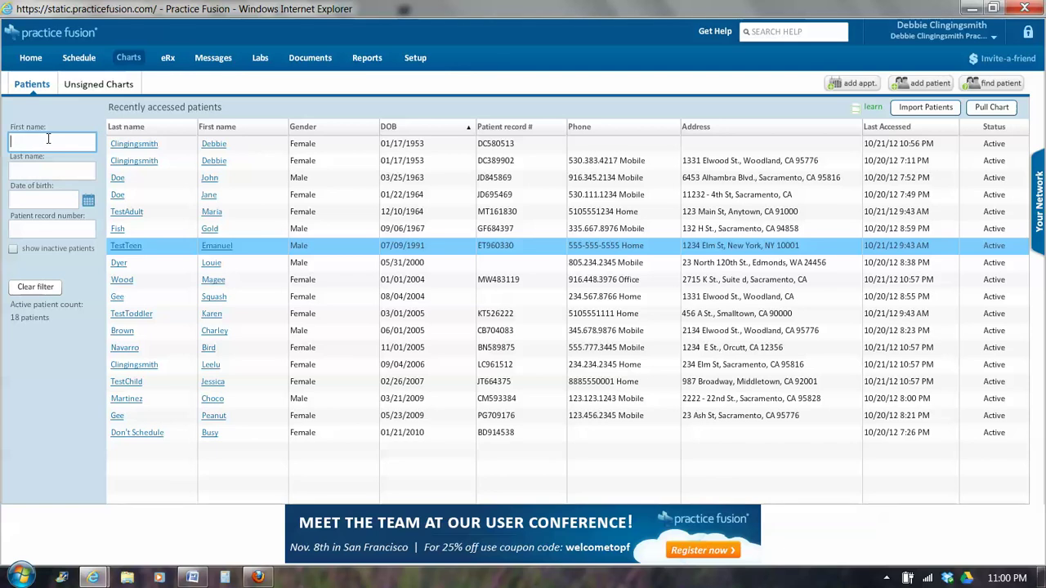
pyautogui.write('d')
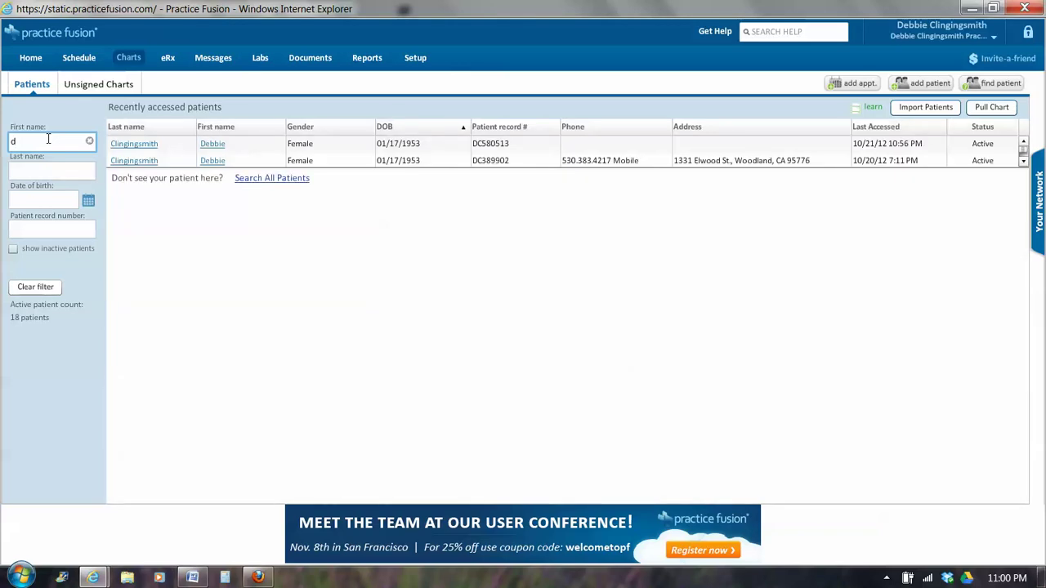
pyautogui.press('BackSpace')
pyautogui.write('b')
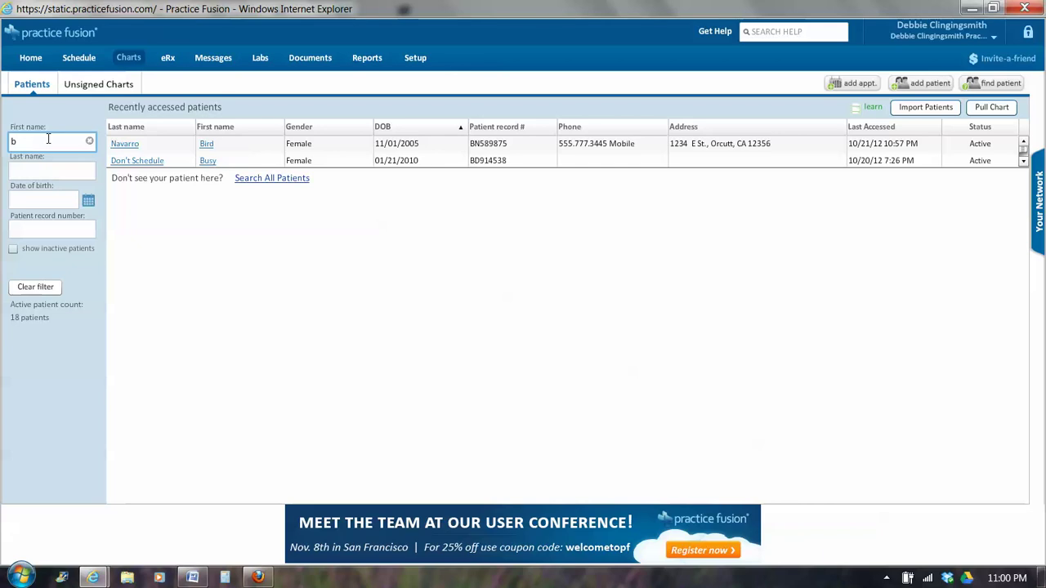
pyautogui.press('BackSpace')
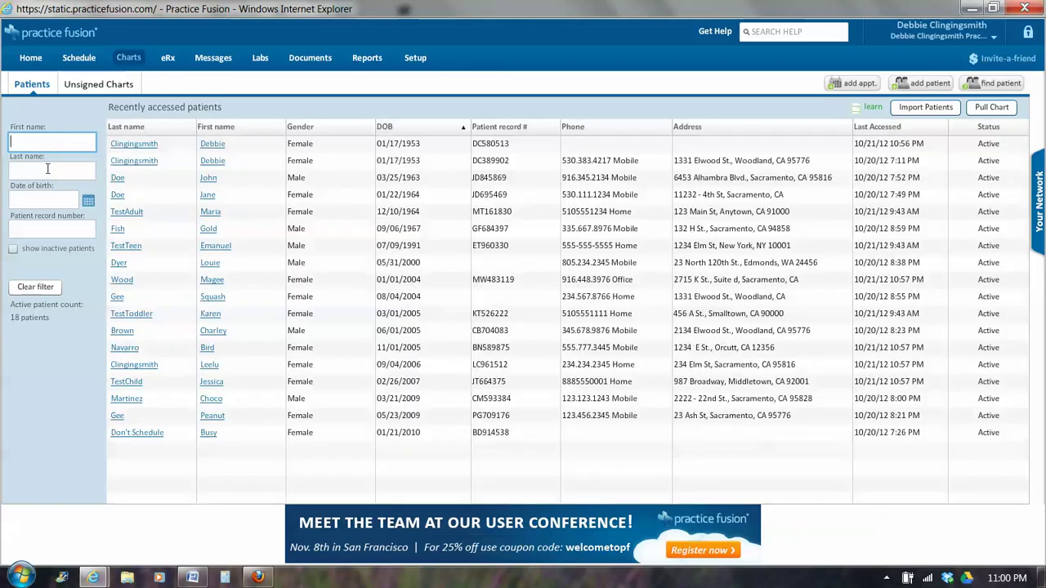
# Try a 'doe' last-name filter, clear it, then filter by first name 'j' for three patients
pyautogui.click(47, 169)
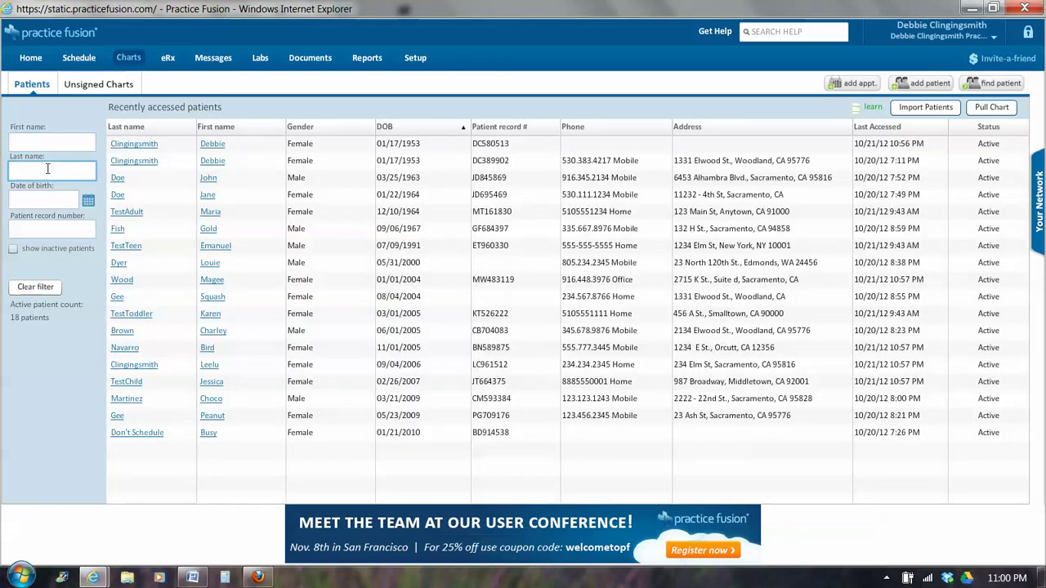
pyautogui.write('d')
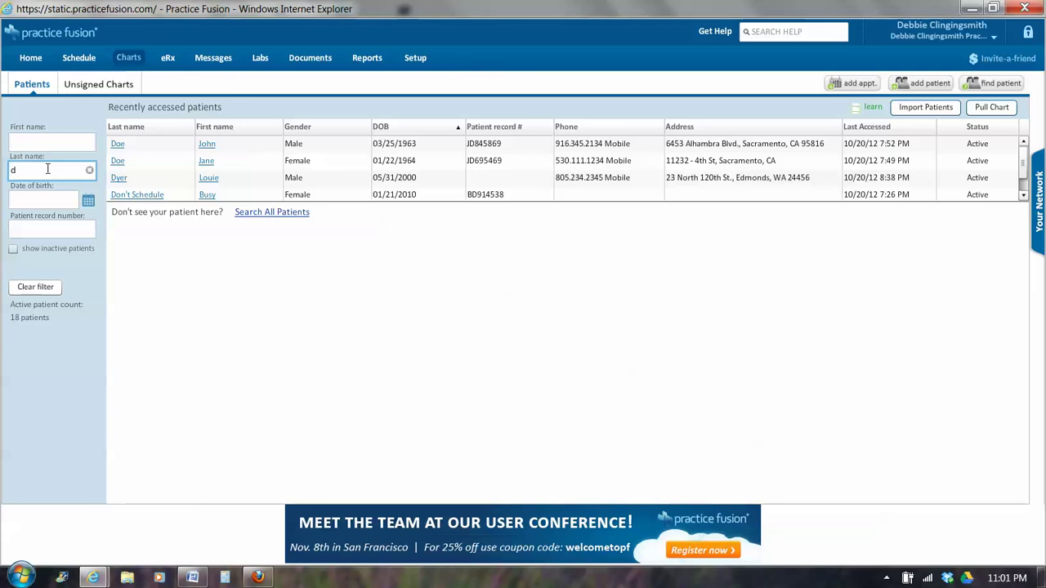
pyautogui.write('o')
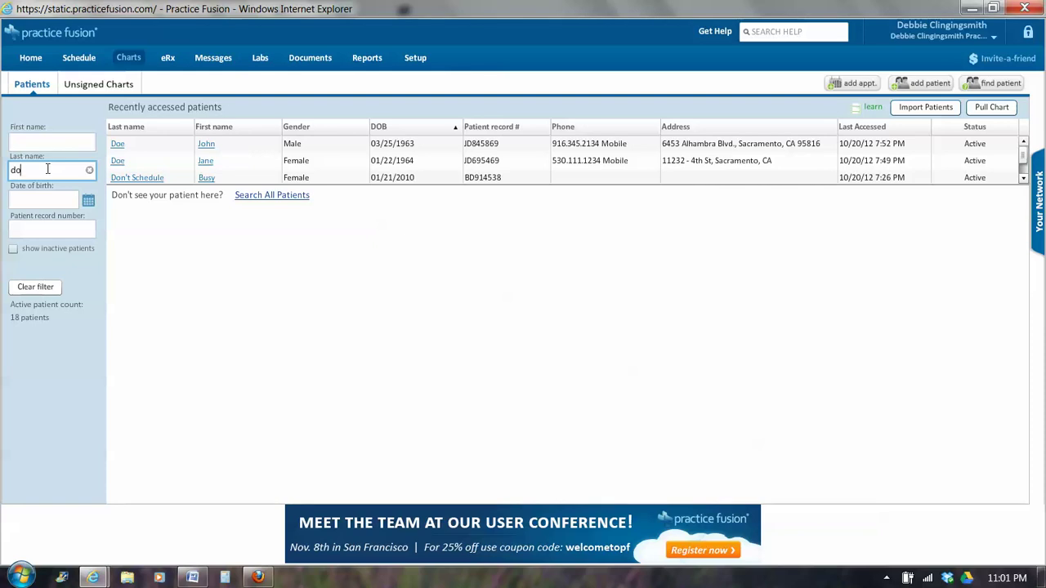
pyautogui.write('e')
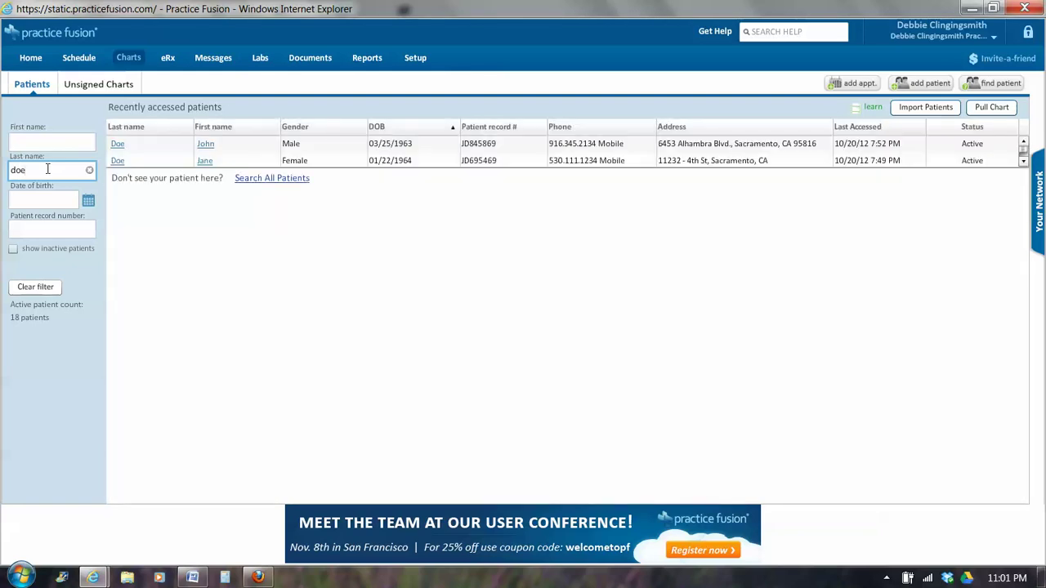
pyautogui.press('BackSpace')
pyautogui.press('BackSpace')
pyautogui.press('BackSpace')
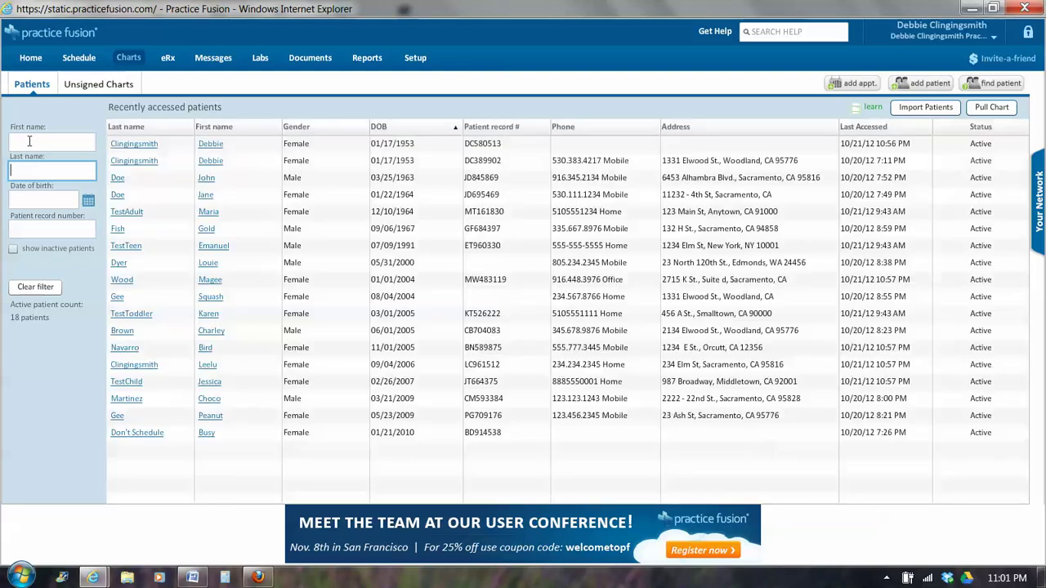
pyautogui.click(29, 141)
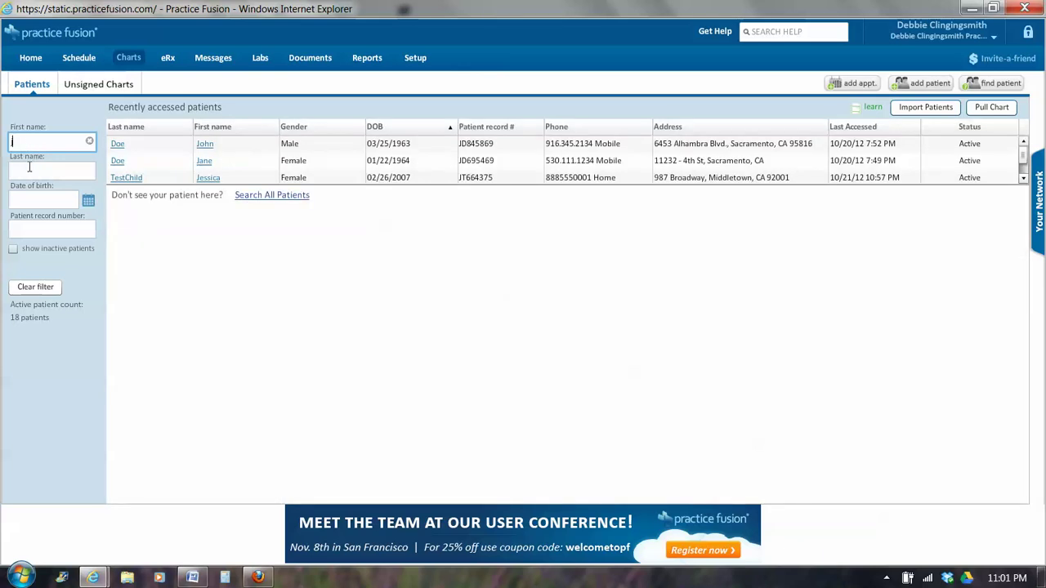
pyautogui.click(30, 169)
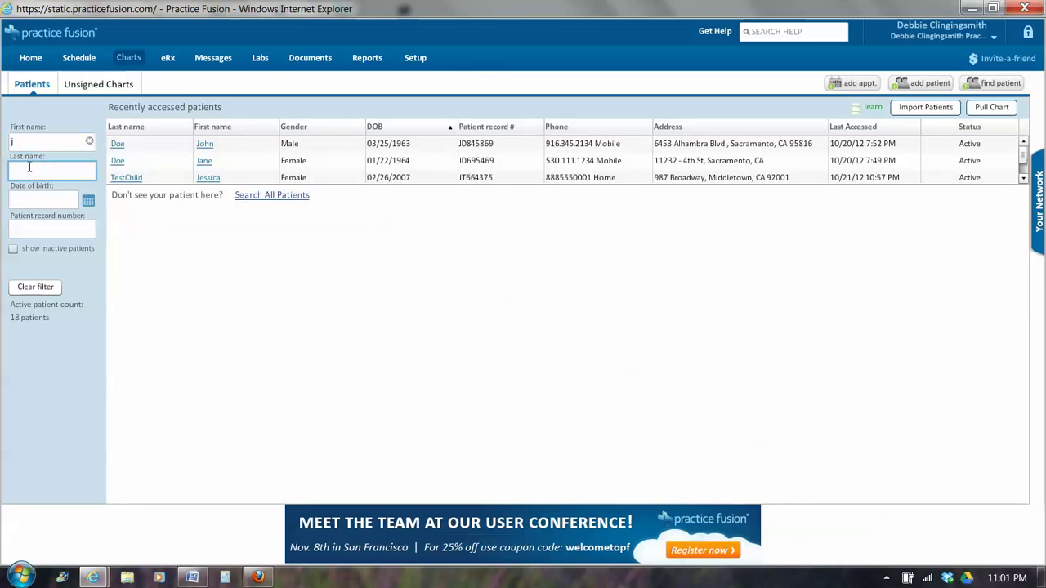
pyautogui.write('d')
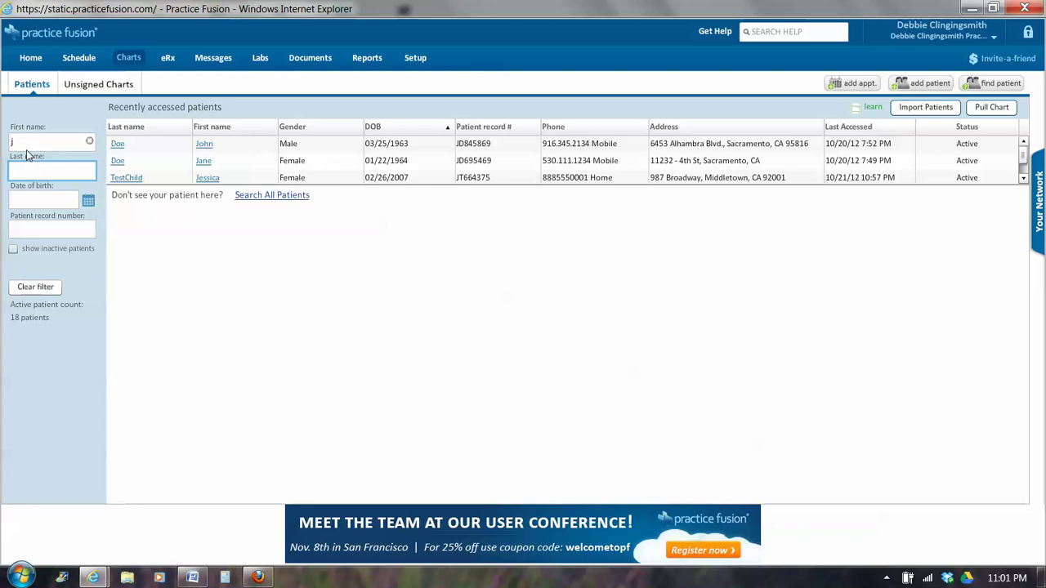
# Try a '/22/1964' date-of-birth filter, remove it, then filter record numbers by 'b'
pyautogui.click(27, 142)
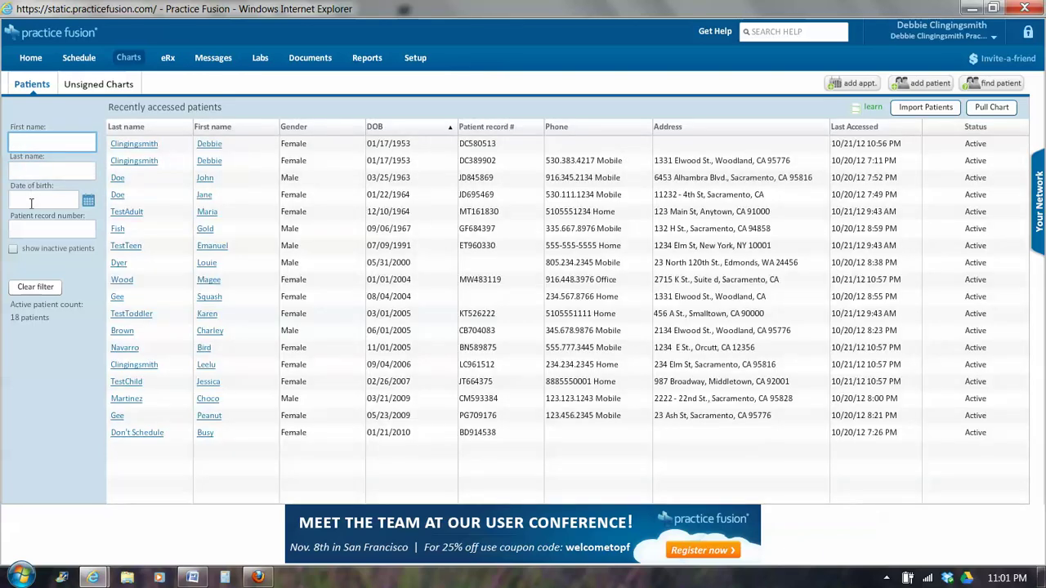
pyautogui.click(31, 203)
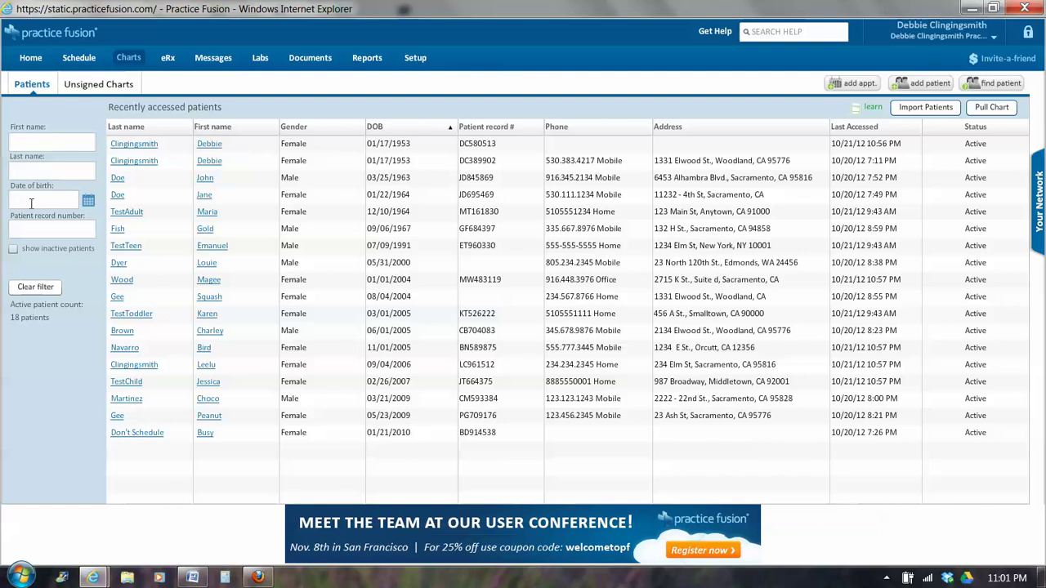
pyautogui.write('/22/196')
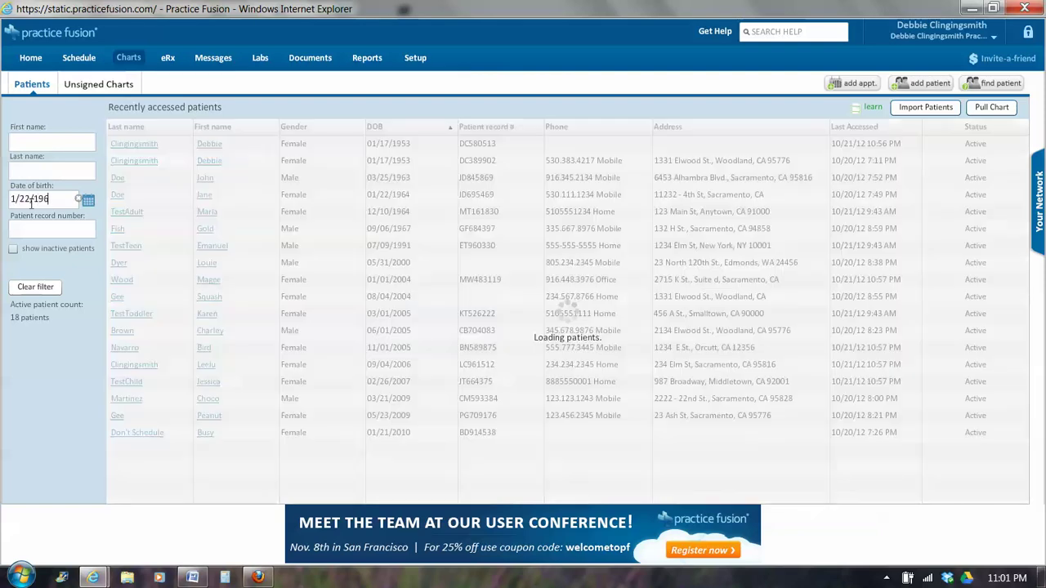
pyautogui.write('4')
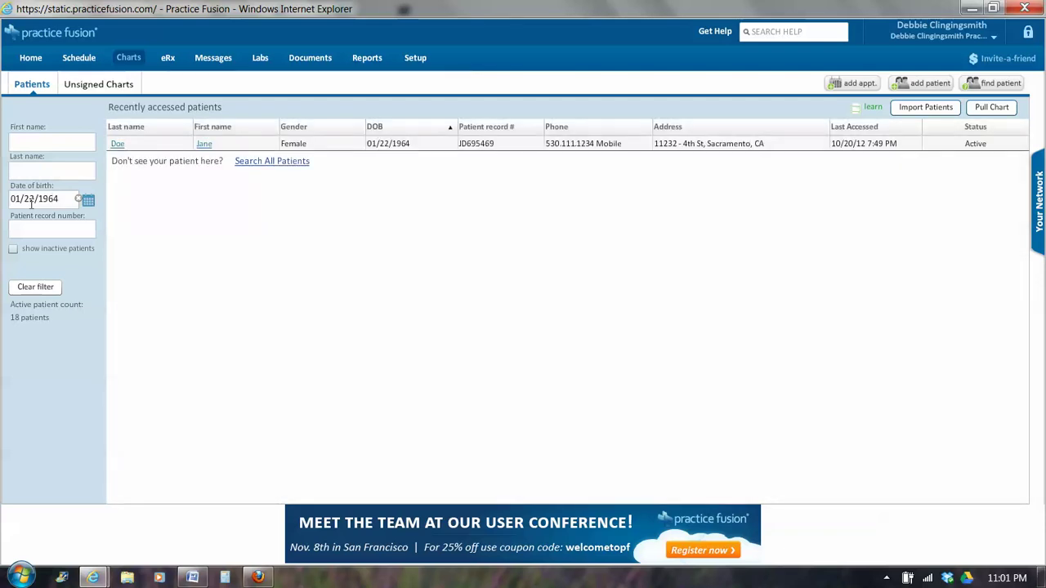
pyautogui.moveTo(61, 198); pyautogui.dragTo(2, 194)
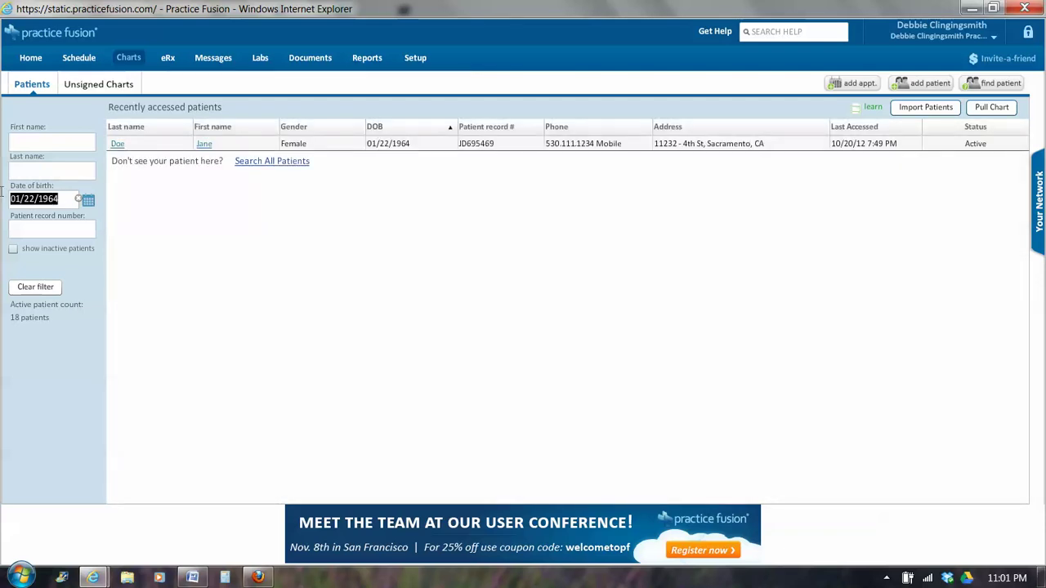
pyautogui.press('BackSpace')
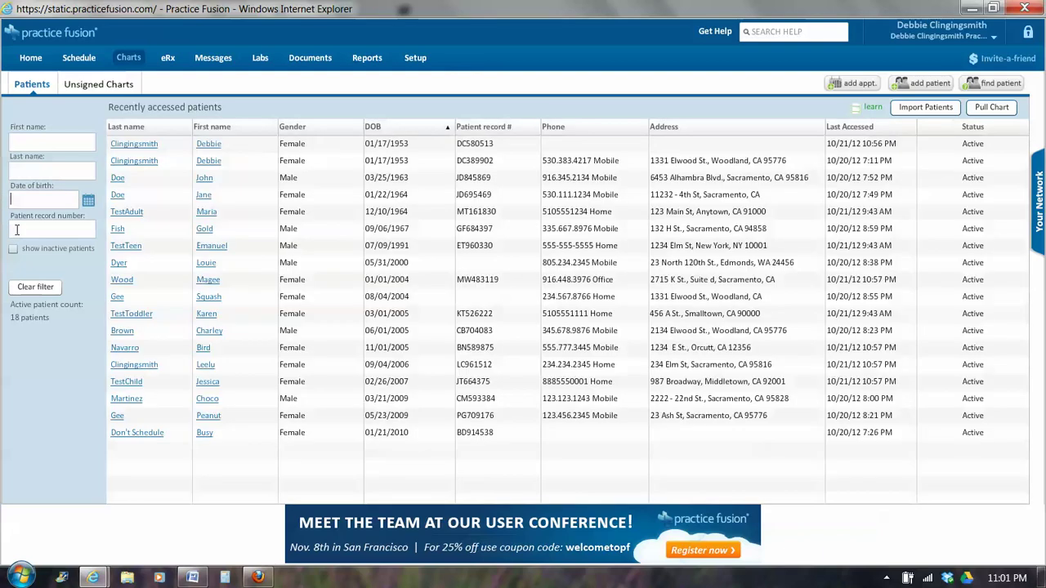
pyautogui.click(17, 230)
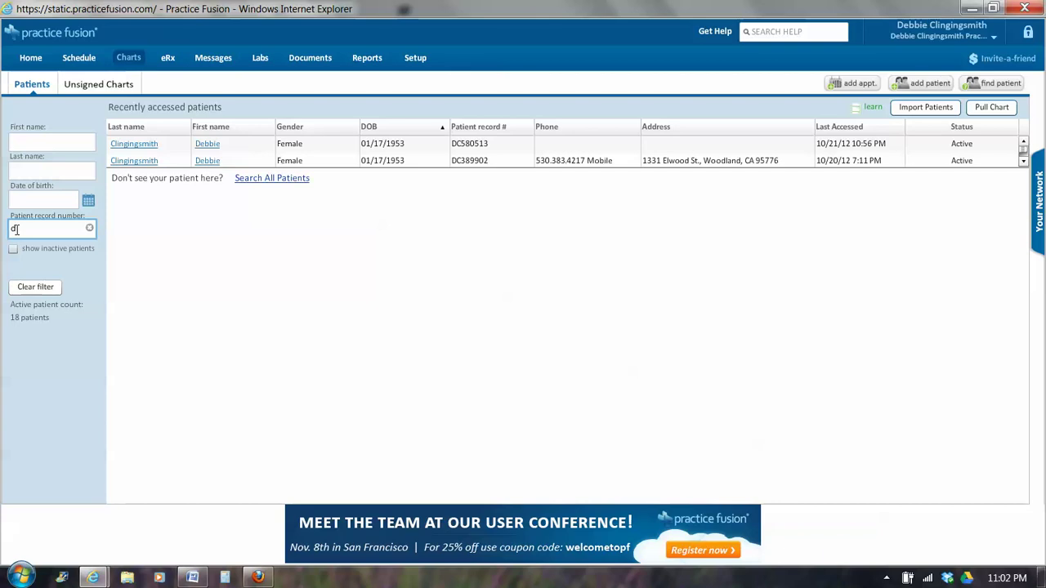
pyautogui.press('BackSpace')
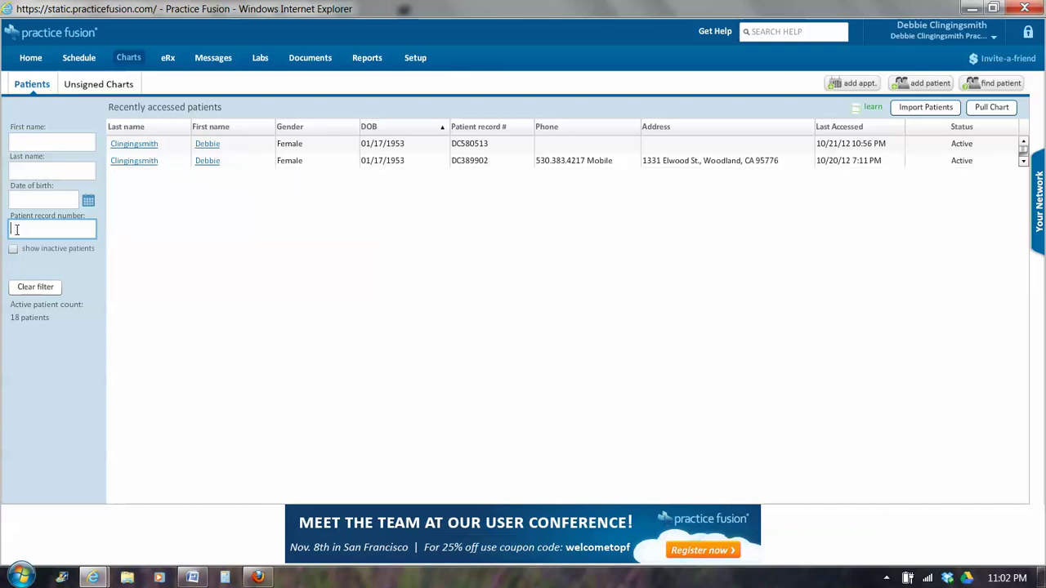
pyautogui.write('b')
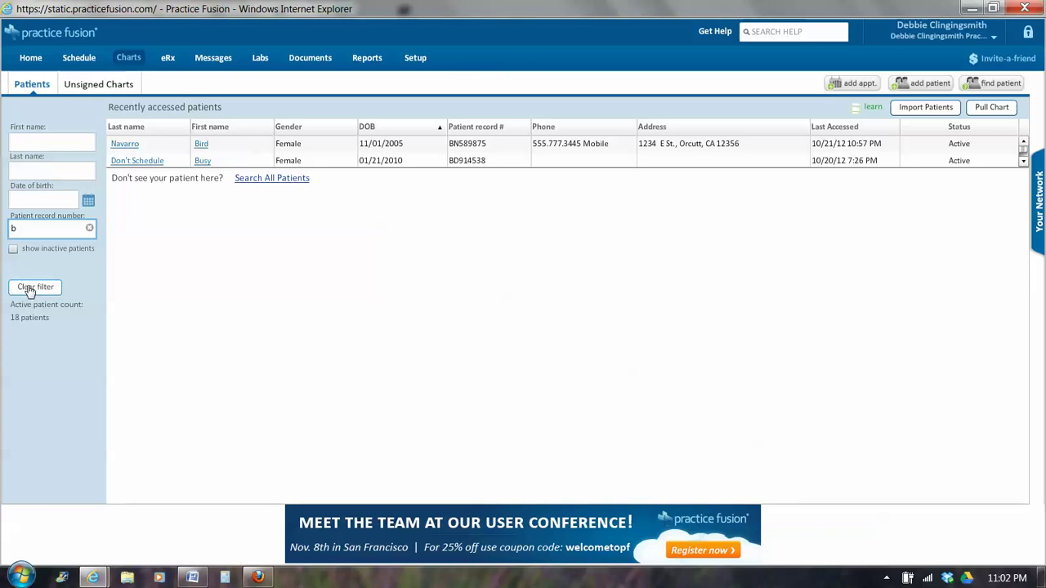
# Clear the filter, hide inactive patients, and open the duplicate record's Basic information page
pyautogui.click(28, 288)
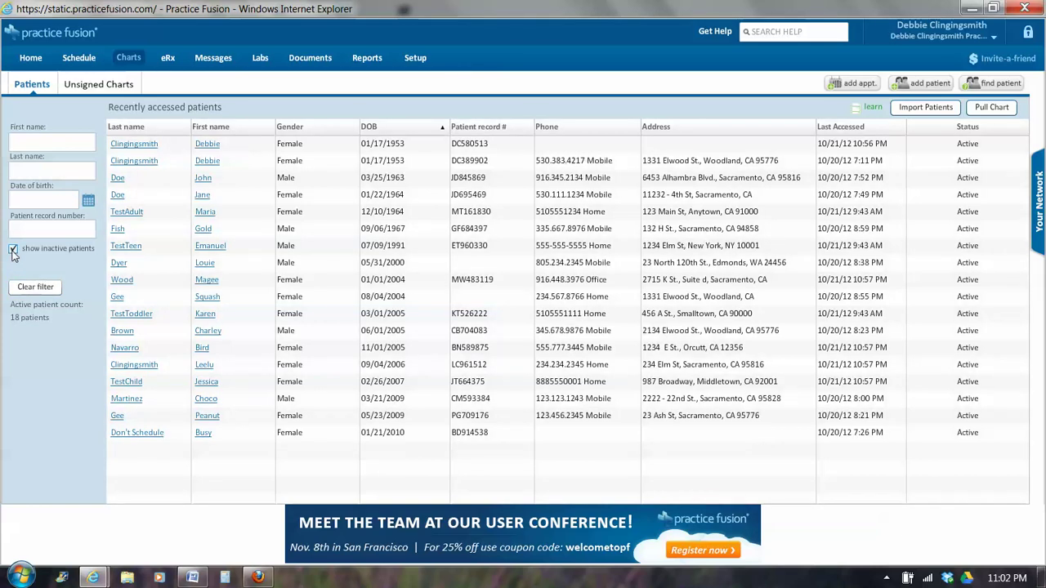
pyautogui.click(13, 249)
pyautogui.click(131, 151)
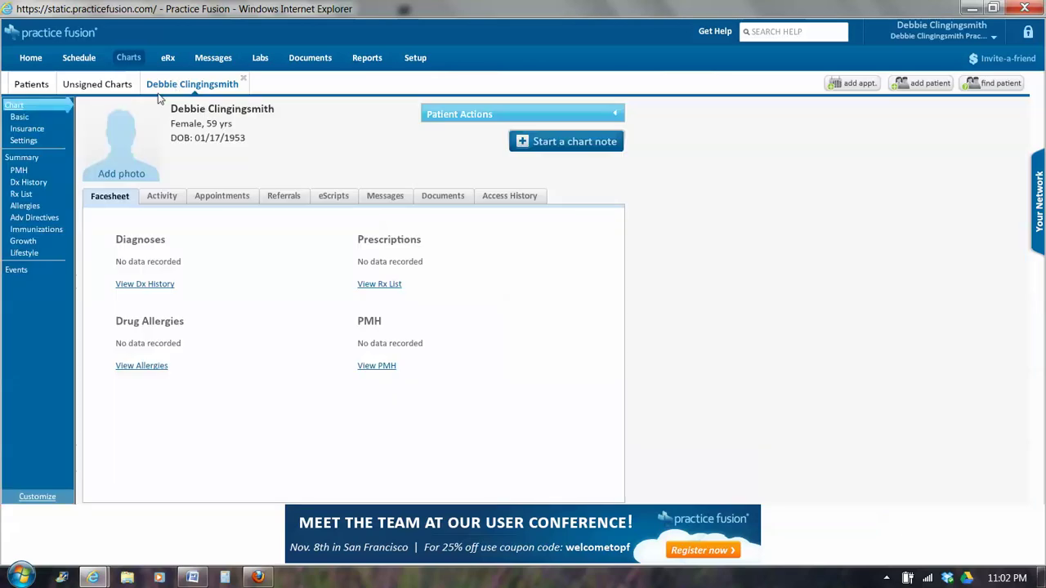
pyautogui.click(19, 117)
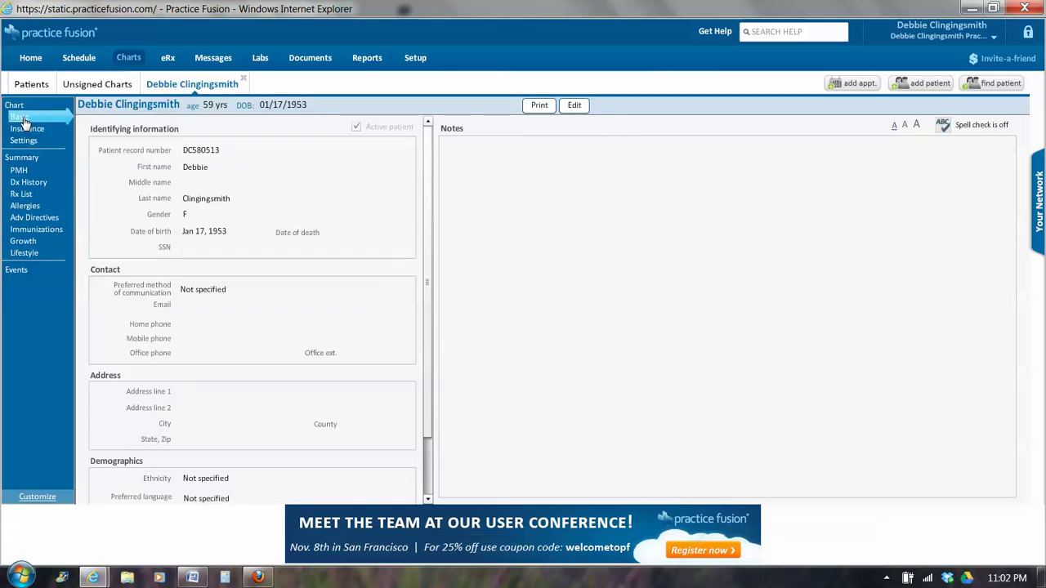
# Edit the Basic page, uncheck Active patient, and save the duplicate record as inactive
pyautogui.click(573, 106)
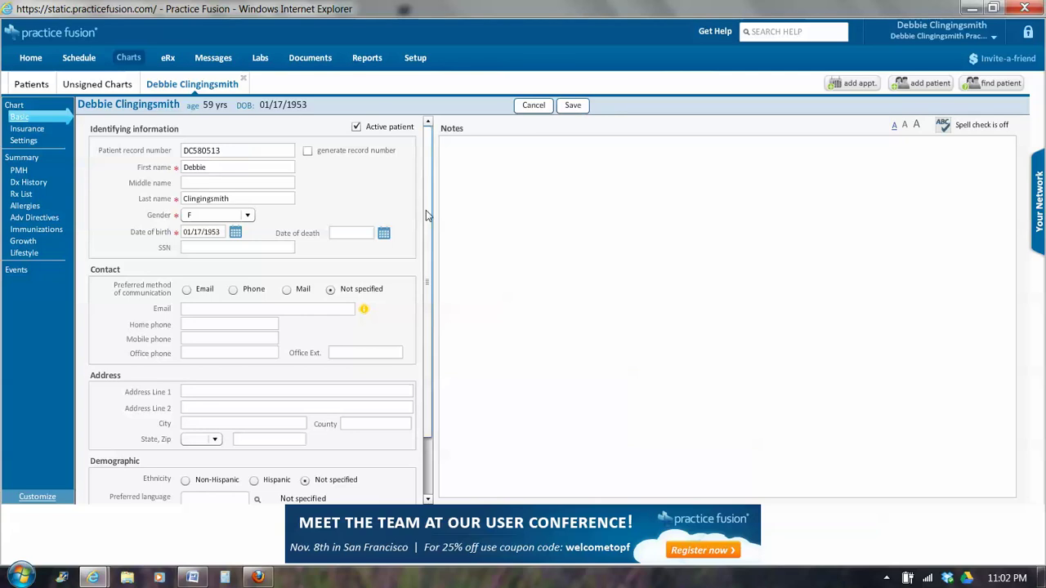
pyautogui.moveTo(425, 214)
pyautogui.mouseDown()
pyautogui.moveTo(432, 306)
pyautogui.moveTo(439, 204)
pyautogui.mouseUp()
pyautogui.click(356, 128)
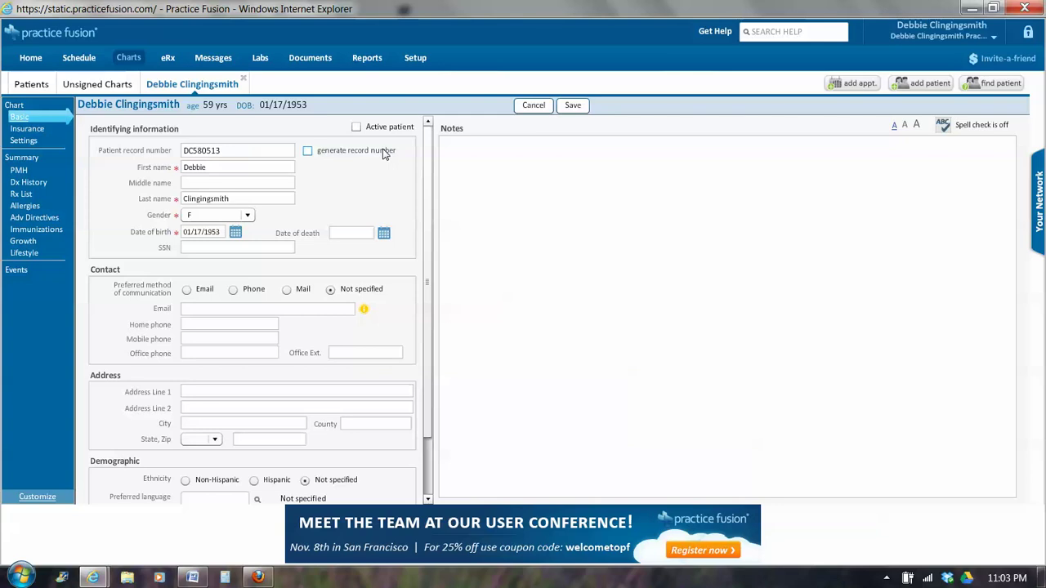
pyautogui.click(573, 107)
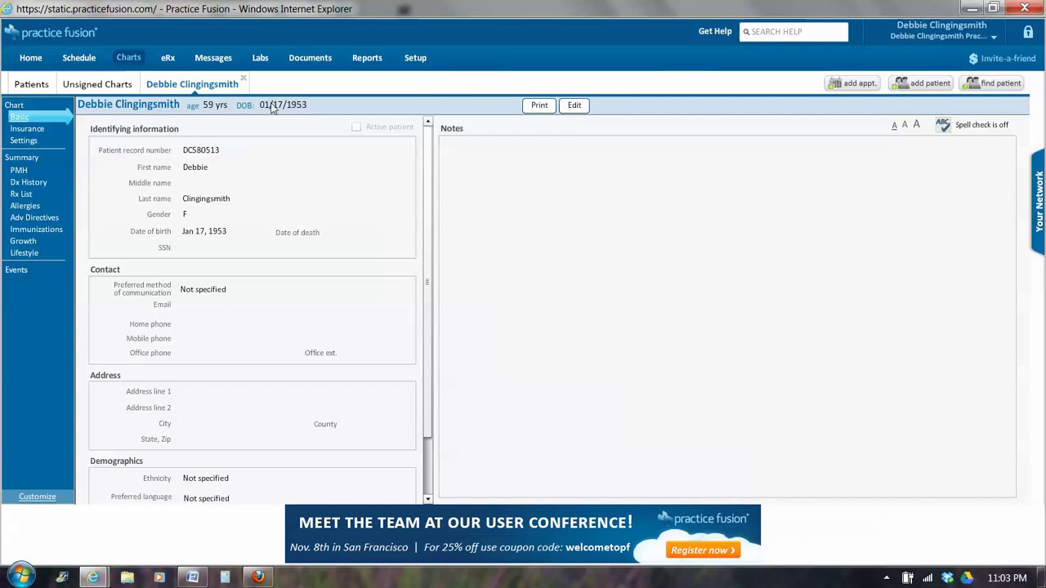
# Confirm the duplicate shows only with inactive patients included, then restore the unfiltered active patient list
pyautogui.click(32, 85)
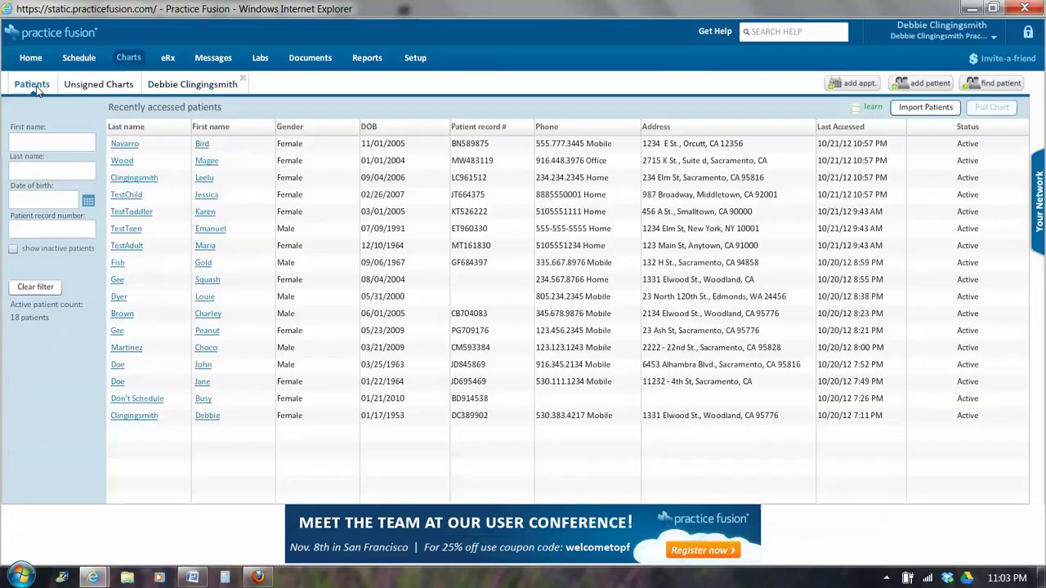
pyautogui.click(39, 172)
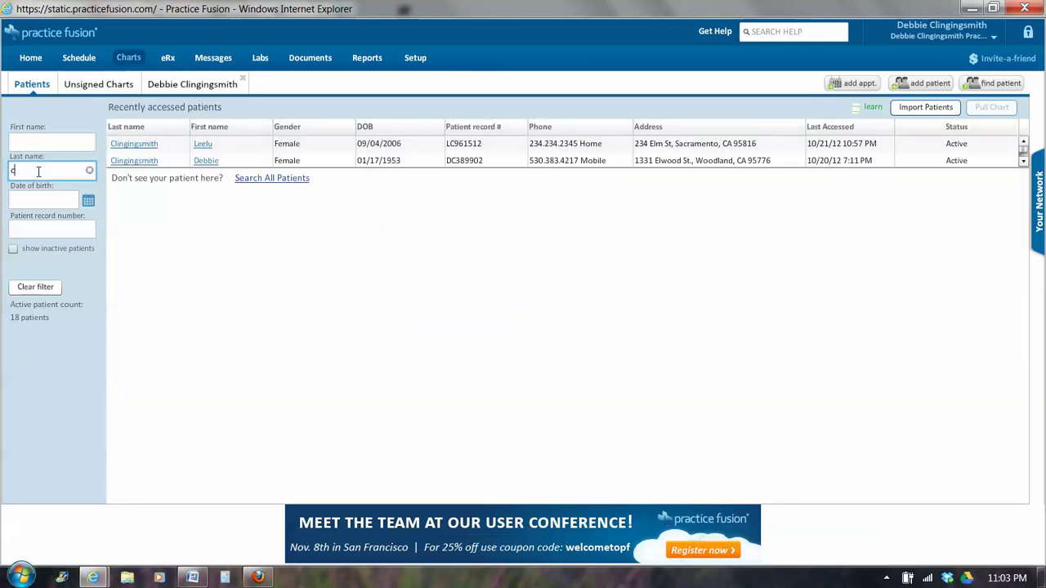
pyautogui.click(13, 251)
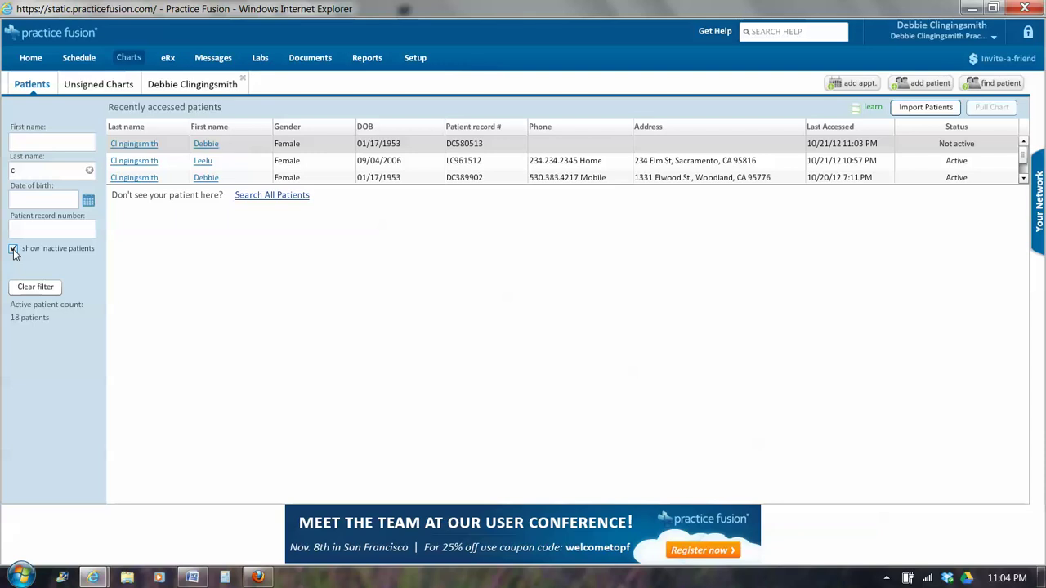
pyautogui.click(33, 290)
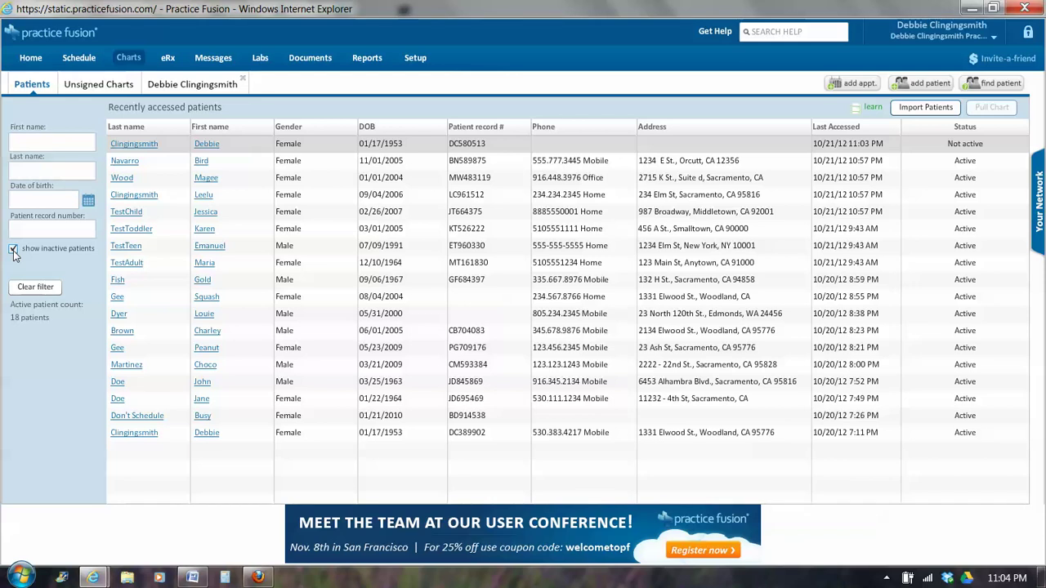
pyautogui.click(13, 249)
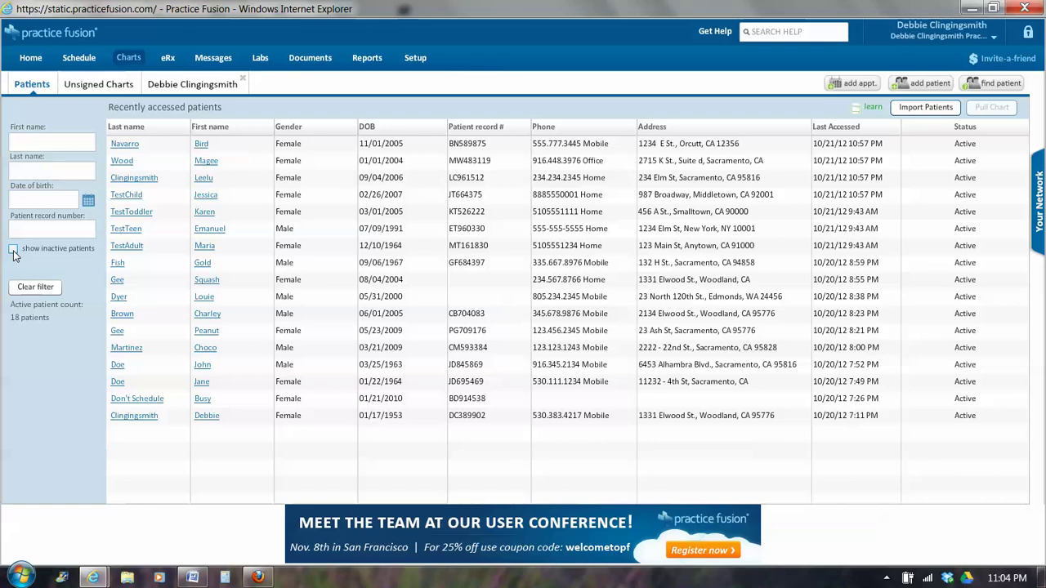
# Open Gold Fish's chart on the Basic page and scroll through the details
pyautogui.click(118, 266)
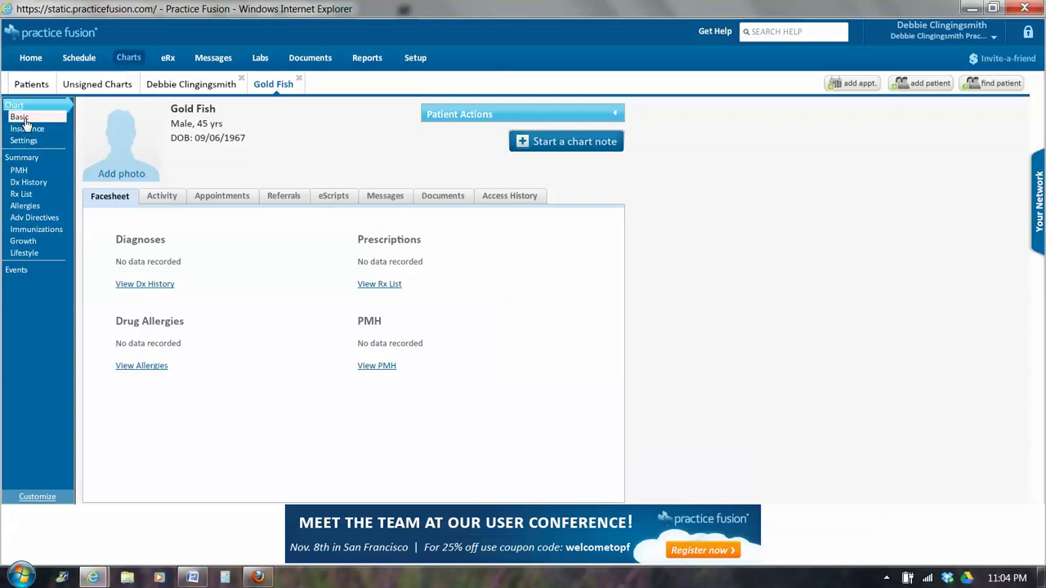
pyautogui.click(23, 119)
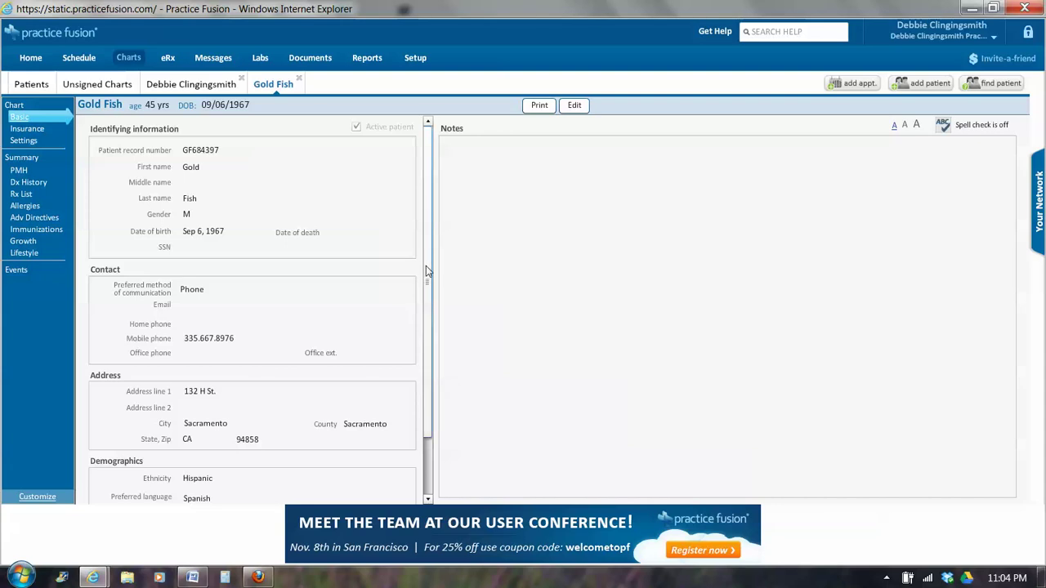
pyautogui.moveTo(426, 268); pyautogui.dragTo(424, 314)
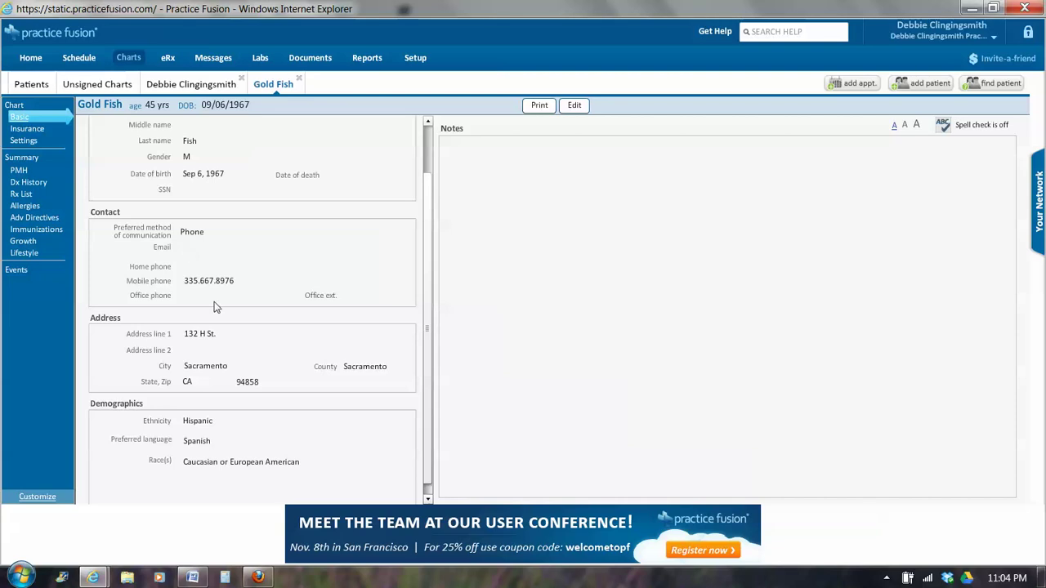
# Start editing Gold Fish's details and enter a middle name
pyautogui.click(575, 107)
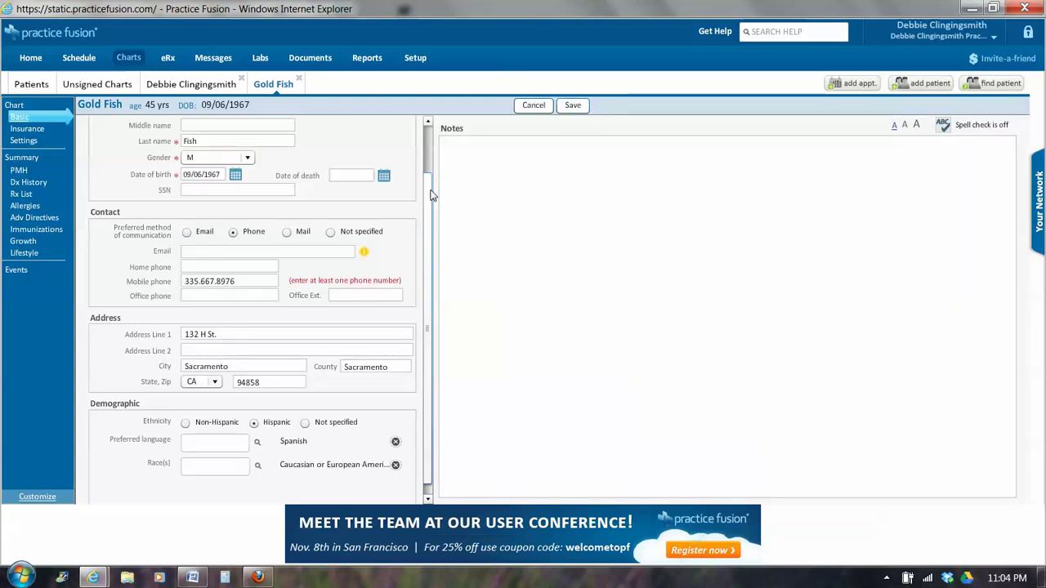
pyautogui.scroll(3, 433, 195)
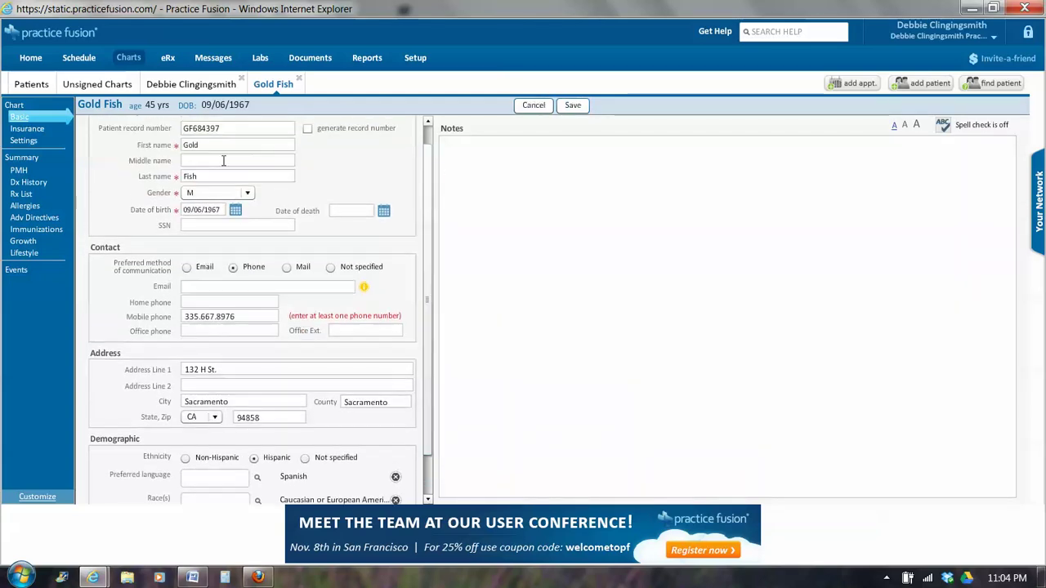
pyautogui.click(215, 160)
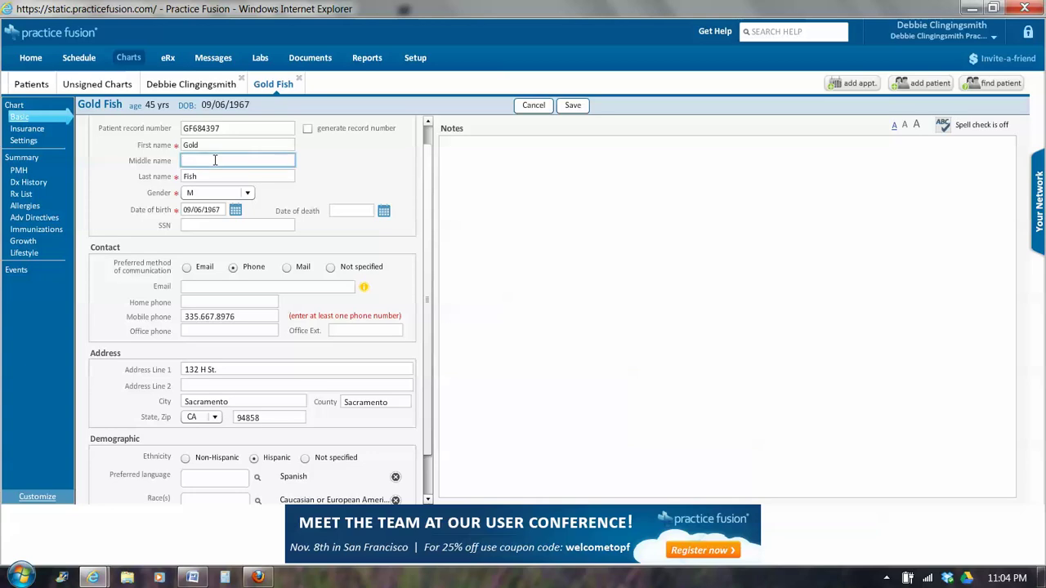
pyautogui.write('Scale')
# Add the patient's e-mail address, keeping phone as the preferred contact method
pyautogui.click(187, 272)
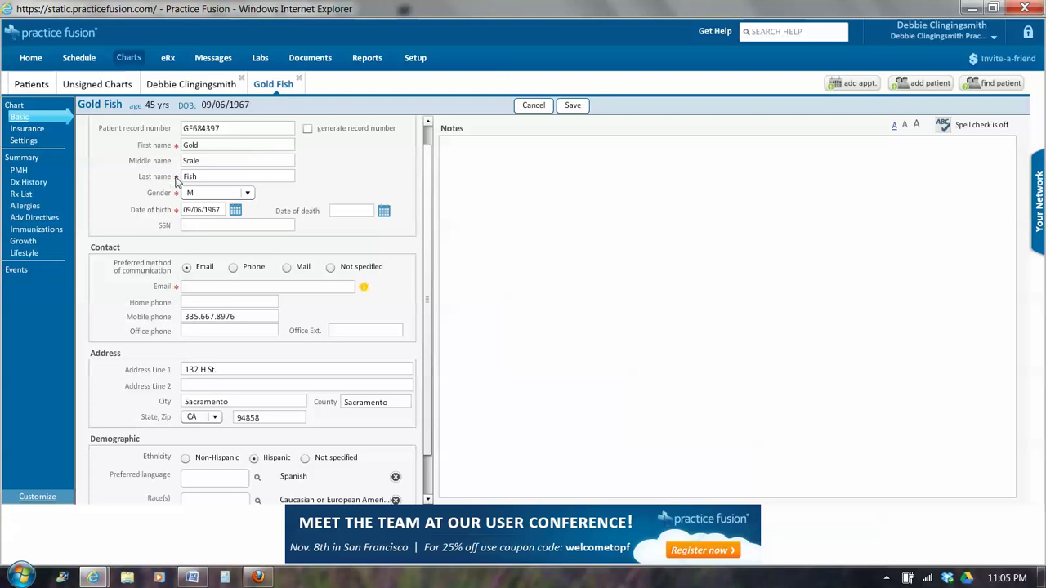
pyautogui.click(233, 268)
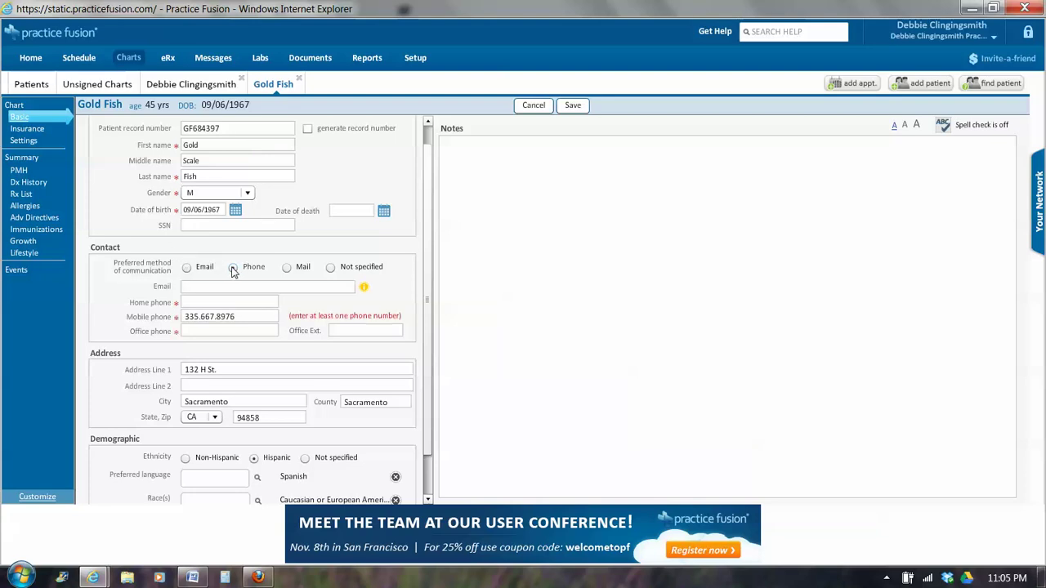
pyautogui.click(188, 288)
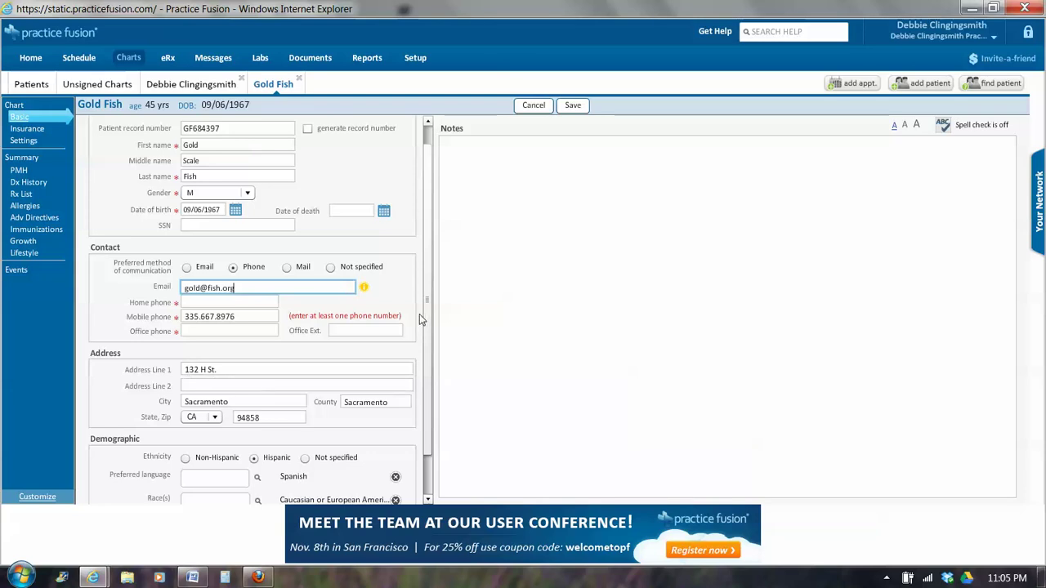
pyautogui.scroll(-1, 426, 331)
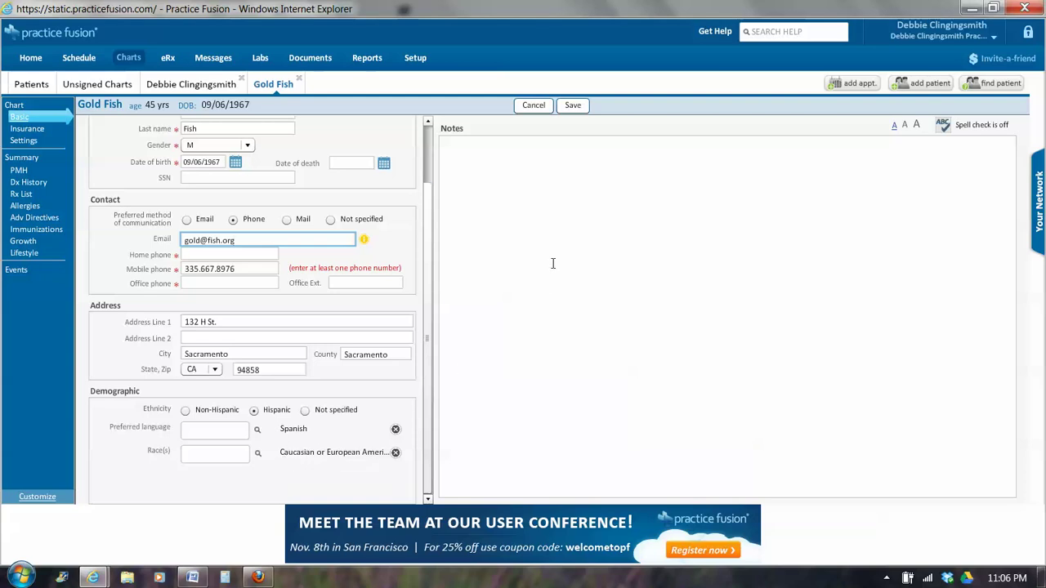
# Save Gold Fish's edited details, then log off and confirm
pyautogui.click(573, 107)
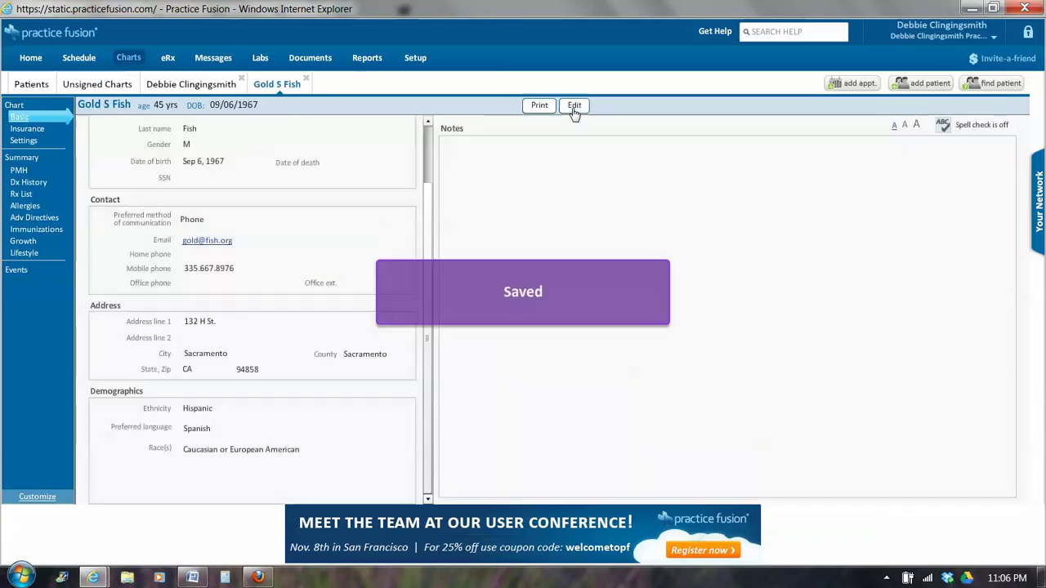
pyautogui.click(913, 36)
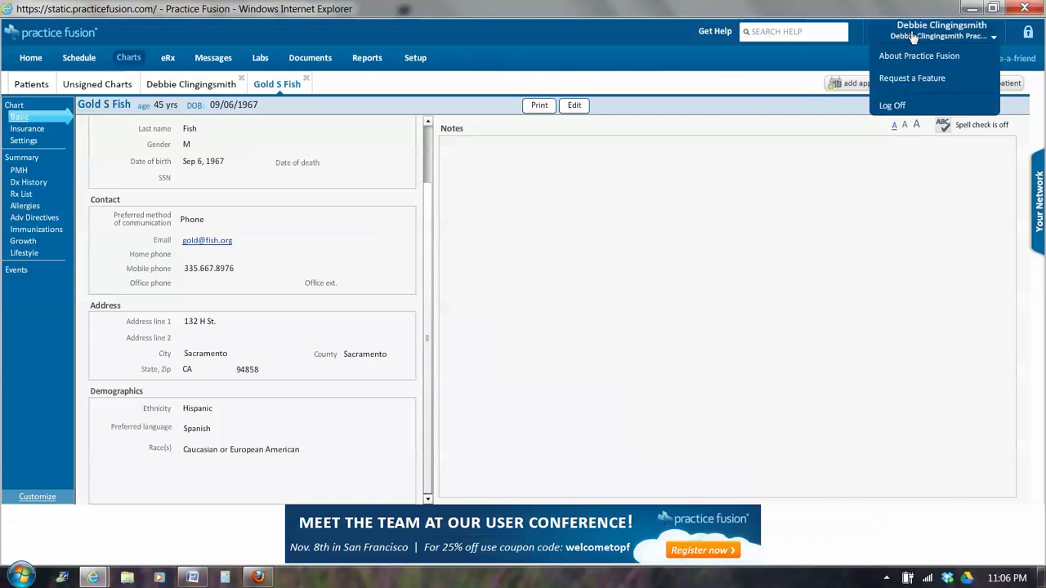
pyautogui.click(900, 106)
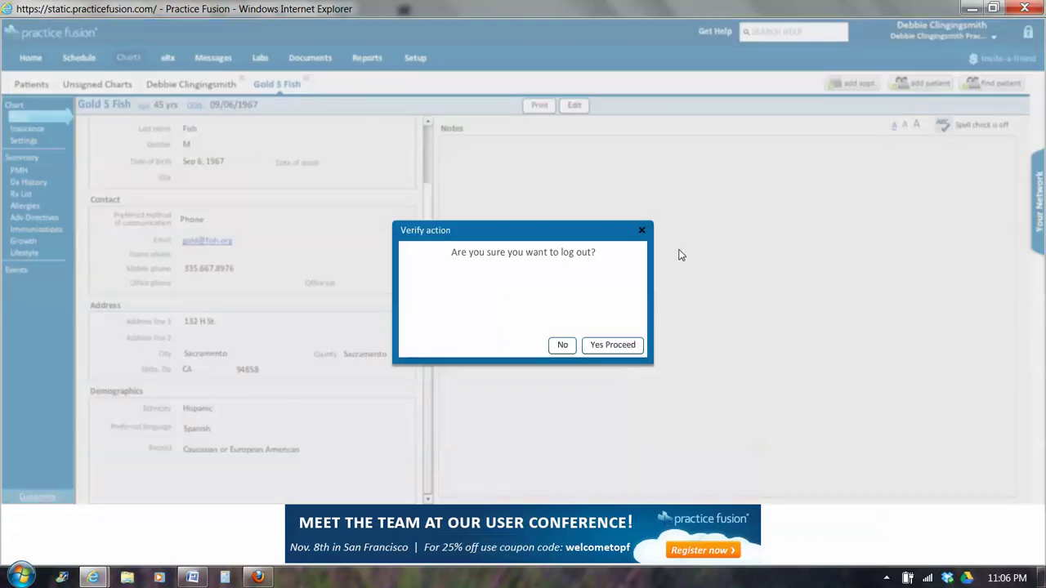
pyautogui.click(602, 350)
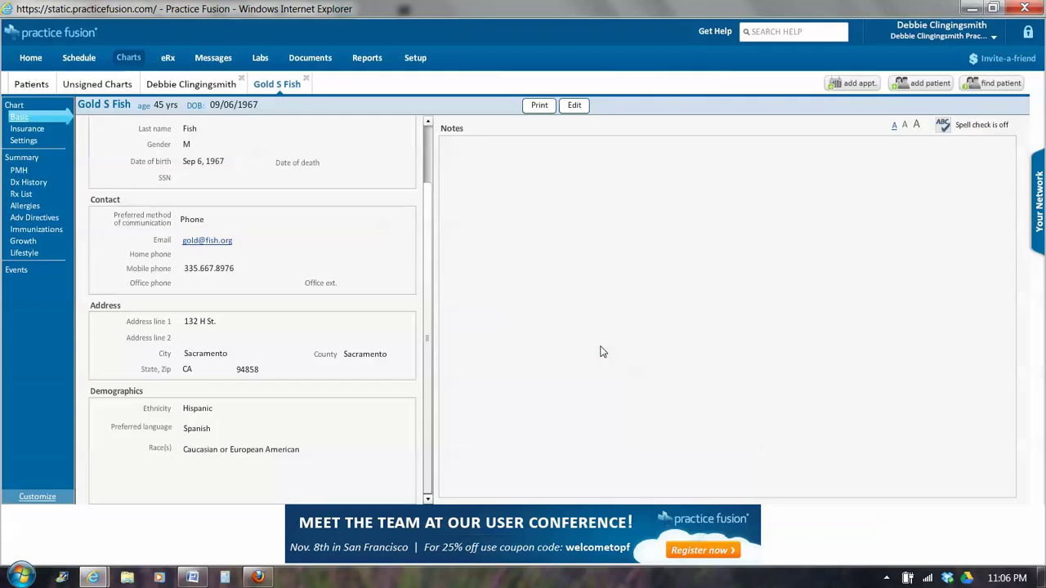